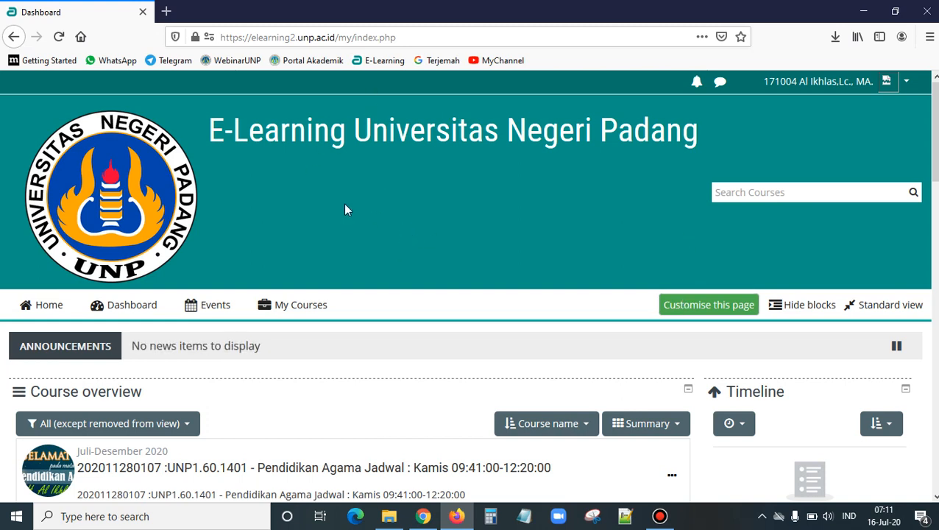
{"action": "scroll", "coordinate": [336, 294], "scroll_direction": "down", "scroll_amount": 3}
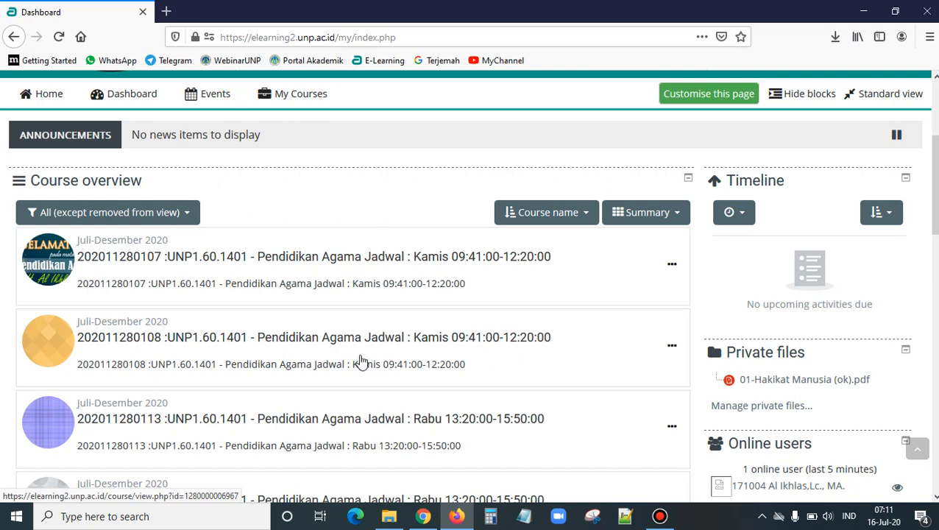
{"action": "left_click", "coordinate": [315, 343]}
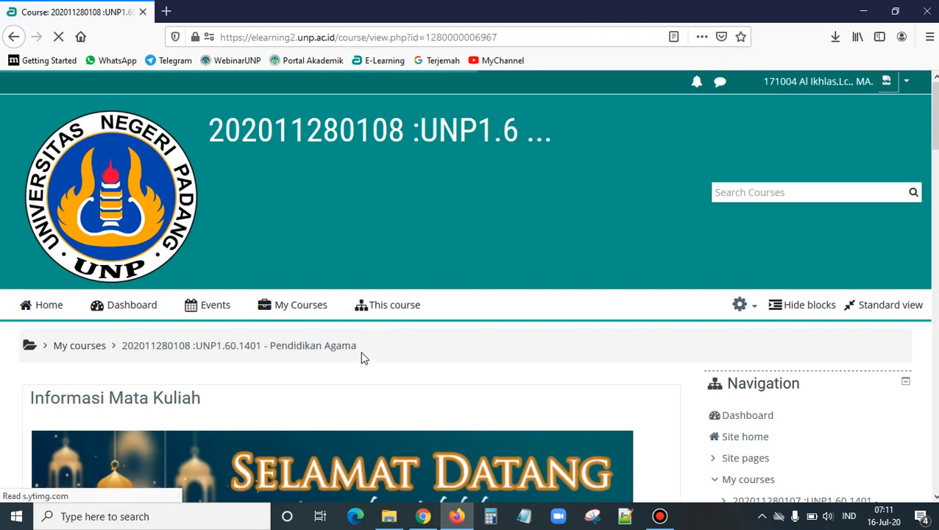
Review the course page from the Informasi Mata Kuliah section through the presentation, module and video of Pertemuan Pertama
{"action": "scroll", "coordinate": [361, 358], "scroll_direction": "down", "scroll_amount": 2}
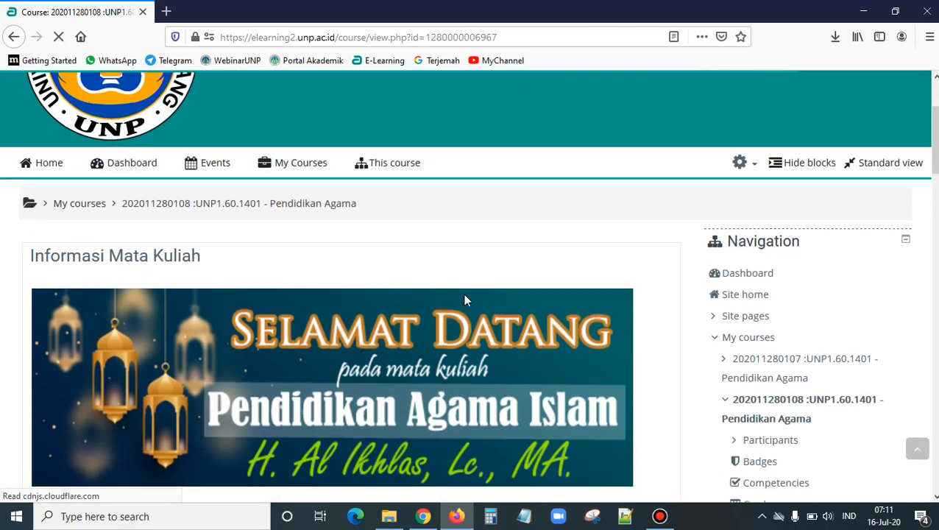
{"action": "scroll", "coordinate": [35, 242], "scroll_direction": "down", "scroll_amount": 3}
{"action": "scroll", "coordinate": [193, 241], "scroll_direction": "up", "scroll_amount": 3}
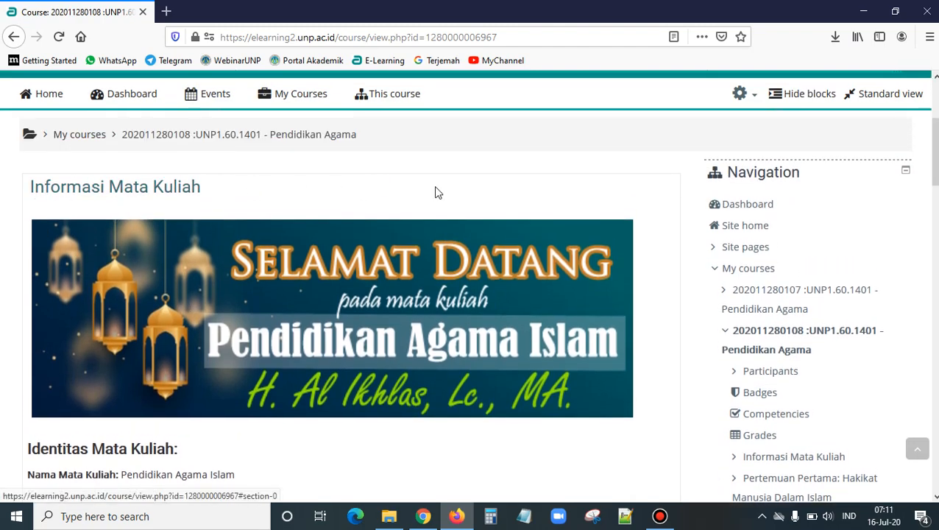
{"action": "scroll", "coordinate": [660, 394], "scroll_direction": "down", "scroll_amount": 8}
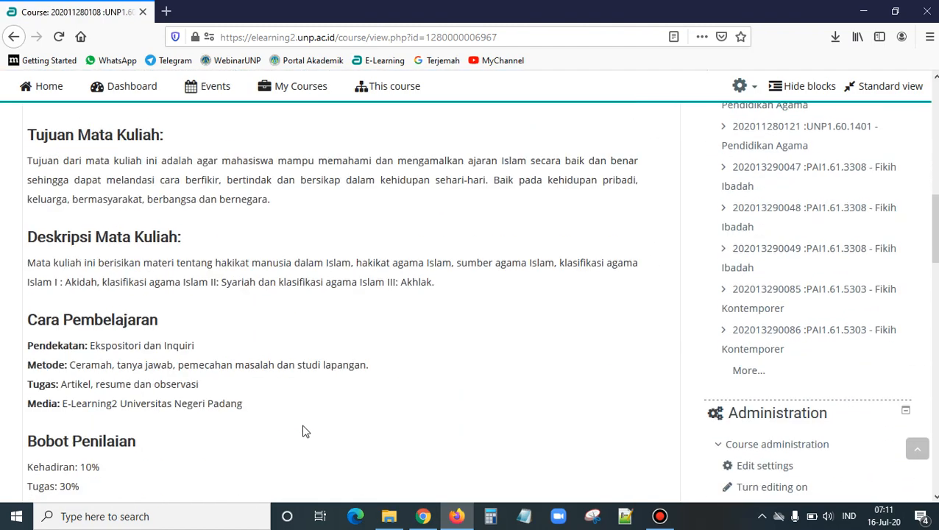
{"action": "scroll", "coordinate": [235, 327], "scroll_direction": "down", "scroll_amount": 2}
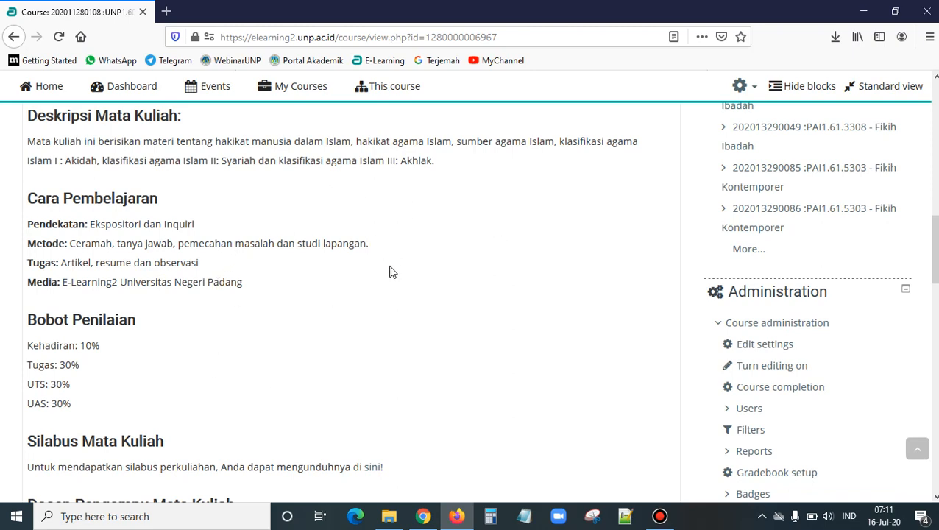
{"action": "scroll", "coordinate": [280, 347], "scroll_direction": "down", "scroll_amount": 3}
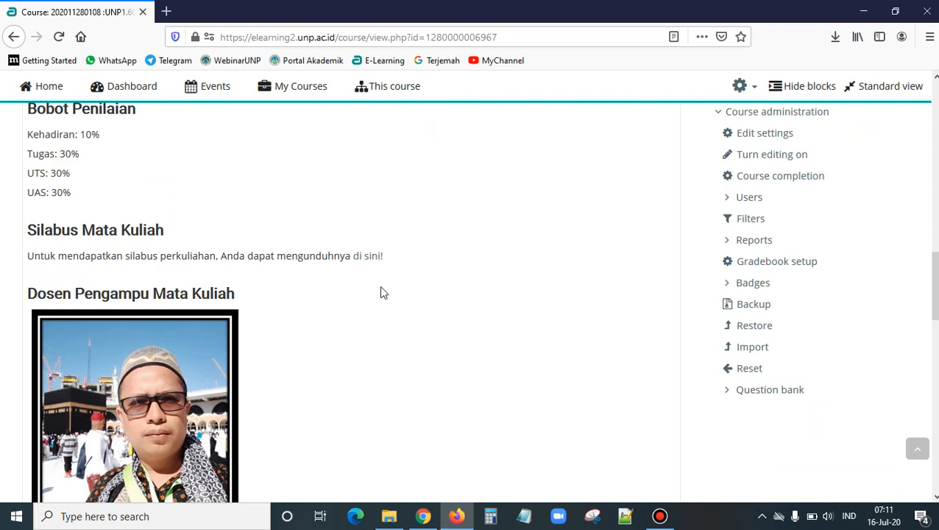
{"action": "scroll", "coordinate": [372, 296], "scroll_direction": "down", "scroll_amount": 9}
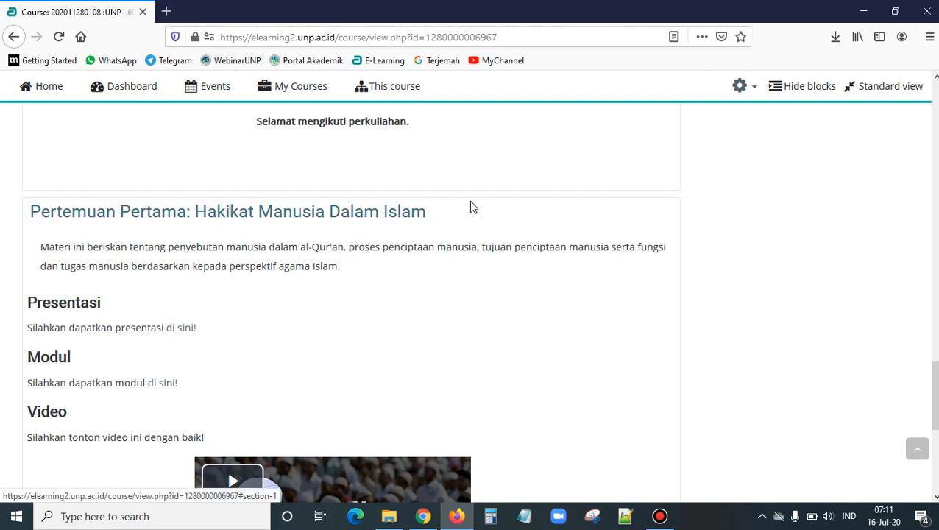
{"action": "scroll", "coordinate": [169, 324], "scroll_direction": "down", "scroll_amount": 1}
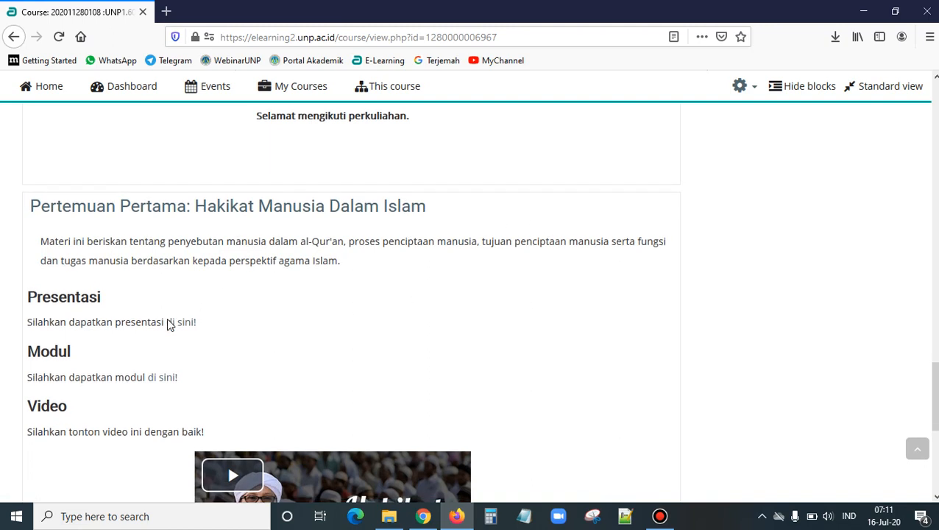
{"action": "scroll", "coordinate": [193, 296], "scroll_direction": "down", "scroll_amount": 2}
{"action": "scroll", "coordinate": [199, 297], "scroll_direction": "up", "scroll_amount": 2}
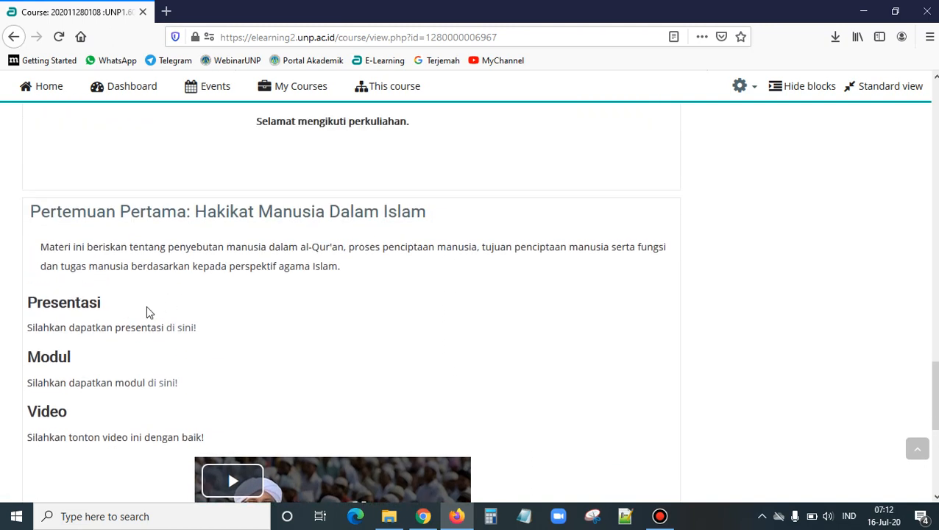
{"action": "scroll", "coordinate": [70, 190], "scroll_direction": "down", "scroll_amount": 3}
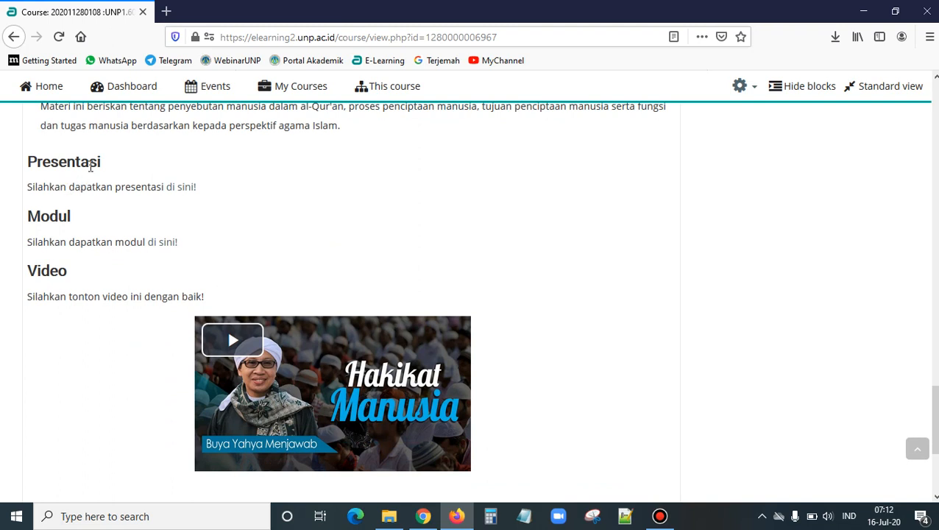
{"action": "scroll", "coordinate": [62, 292], "scroll_direction": "down", "scroll_amount": 3}
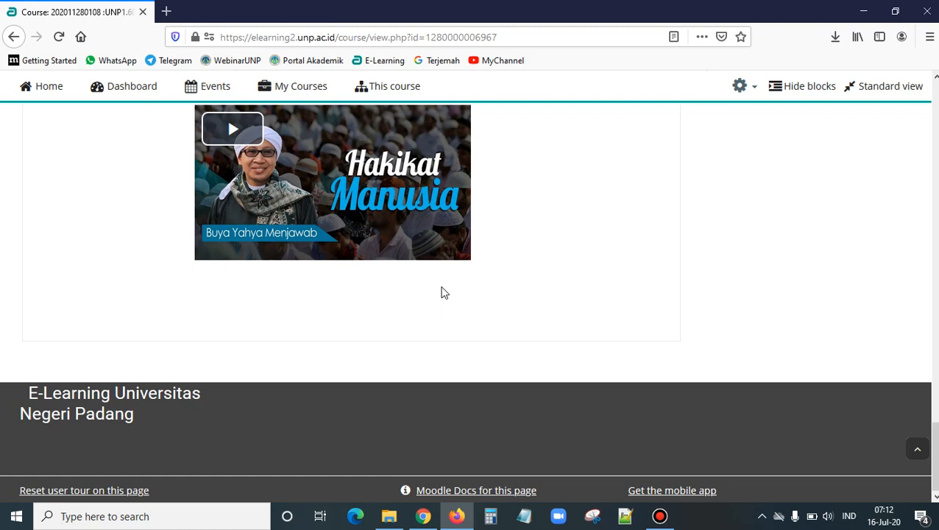
{"action": "scroll", "coordinate": [445, 304], "scroll_direction": "up", "scroll_amount": 1}
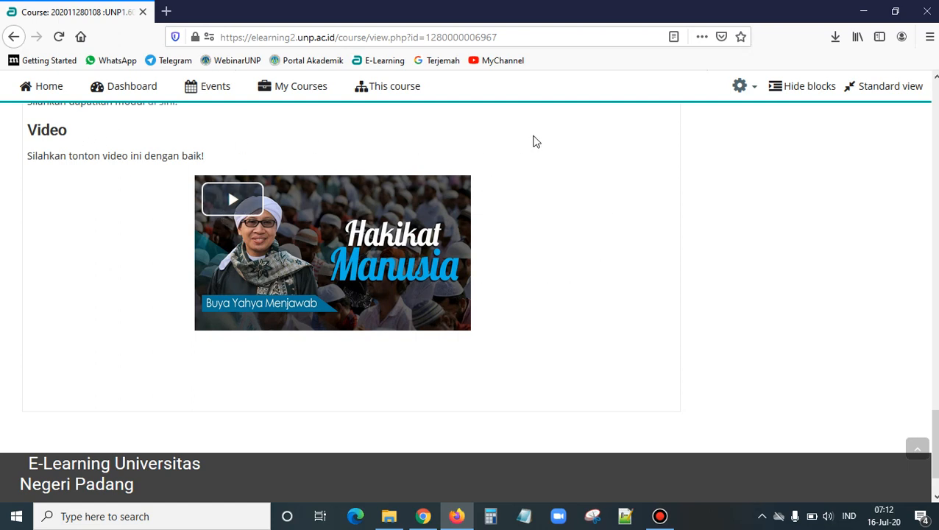
Turn on course editing and start a new Label resource in the section Pertemuan Pertama: Hakikat Manusia Dalam Islam
{"action": "left_click", "coordinate": [740, 88]}
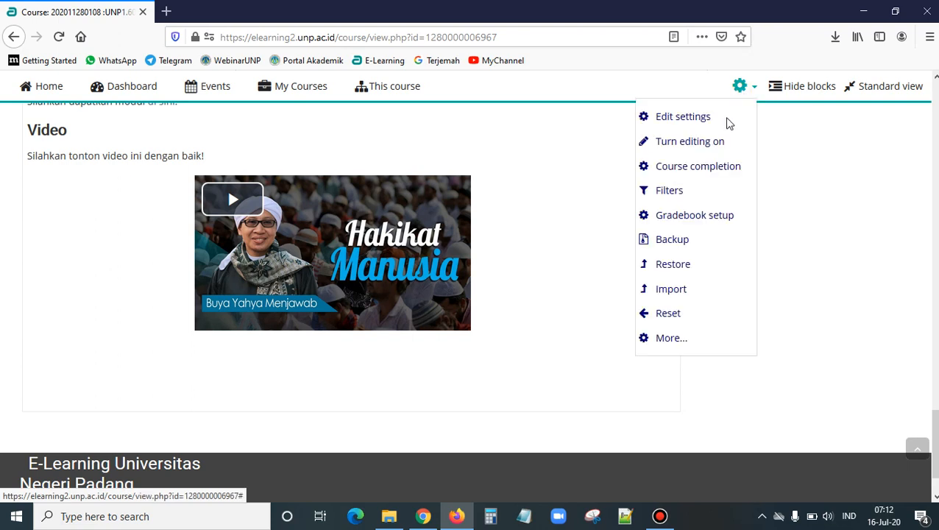
{"action": "left_click", "coordinate": [697, 148]}
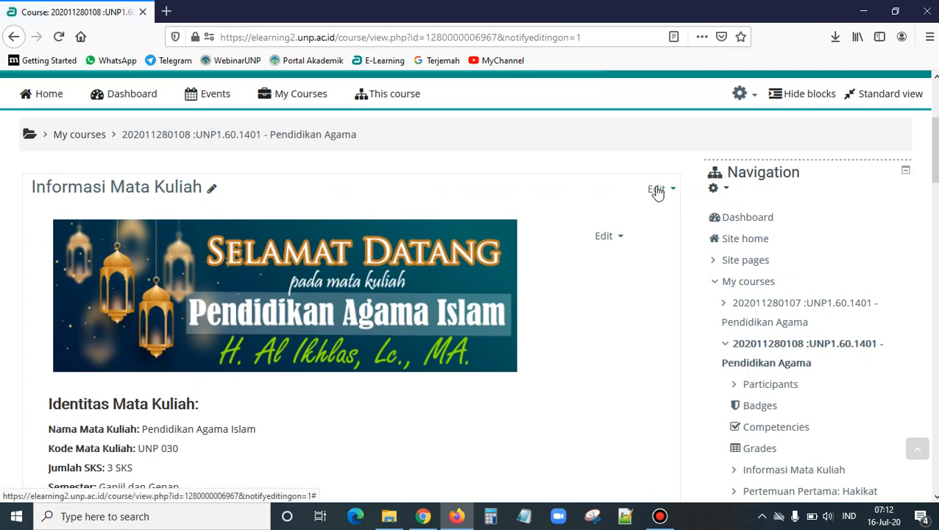
{"action": "scroll", "coordinate": [574, 287], "scroll_direction": "down", "scroll_amount": 15}
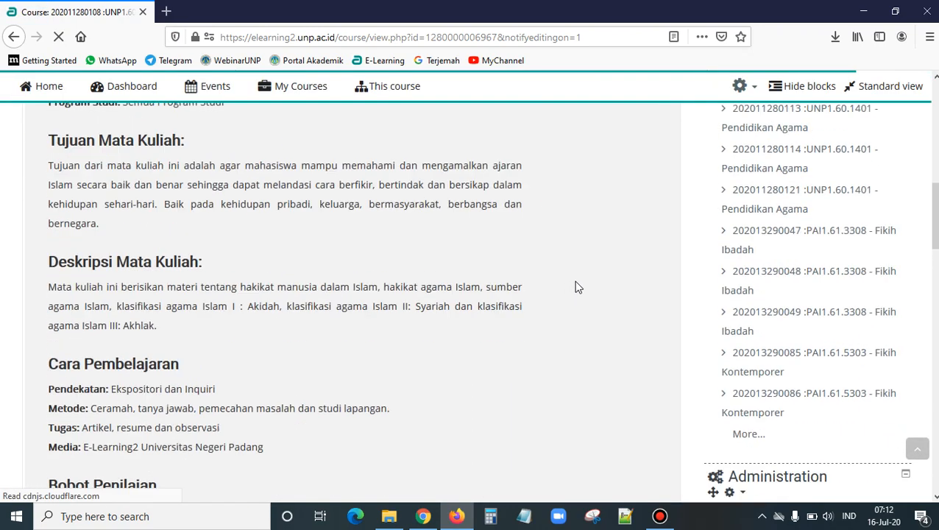
{"action": "scroll", "coordinate": [577, 276], "scroll_direction": "down", "scroll_amount": 3}
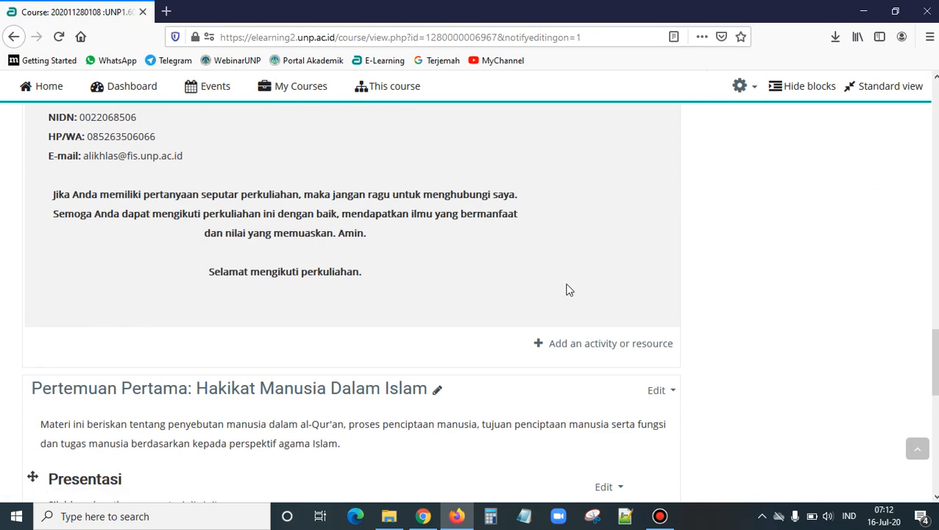
{"action": "scroll", "coordinate": [566, 290], "scroll_direction": "down", "scroll_amount": 3}
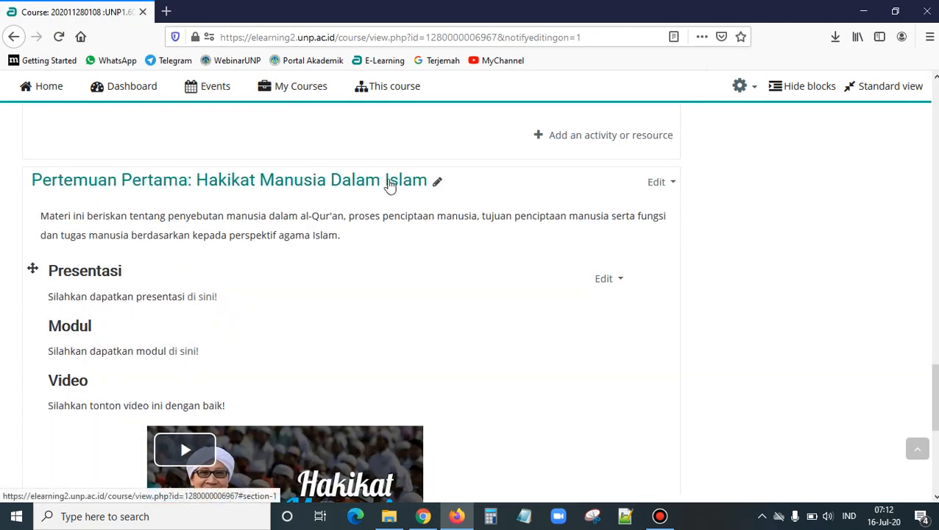
{"action": "scroll", "coordinate": [282, 357], "scroll_direction": "down", "scroll_amount": 2}
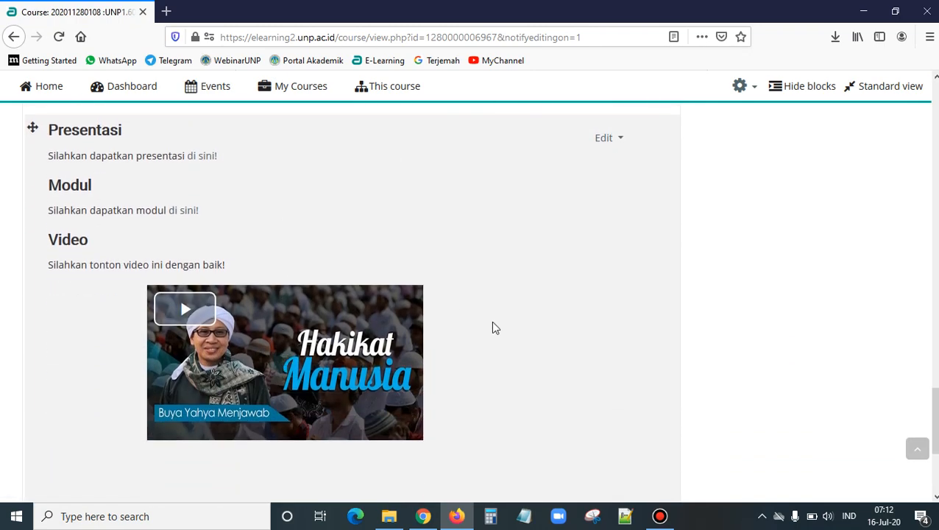
{"action": "scroll", "coordinate": [503, 346], "scroll_direction": "down", "scroll_amount": 2}
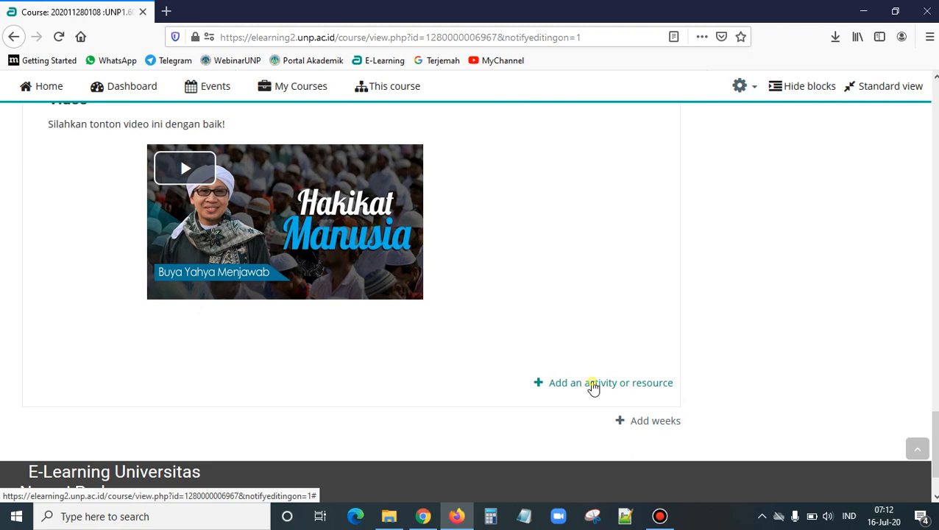
{"action": "left_click", "coordinate": [594, 383]}
{"action": "scroll", "coordinate": [205, 343], "scroll_direction": "down", "scroll_amount": 3}
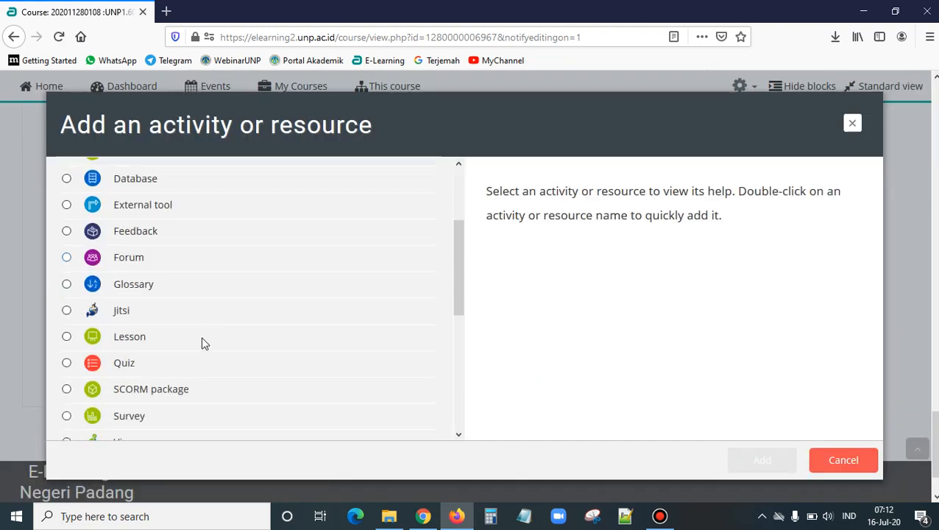
{"action": "scroll", "coordinate": [110, 376], "scroll_direction": "down", "scroll_amount": 6}
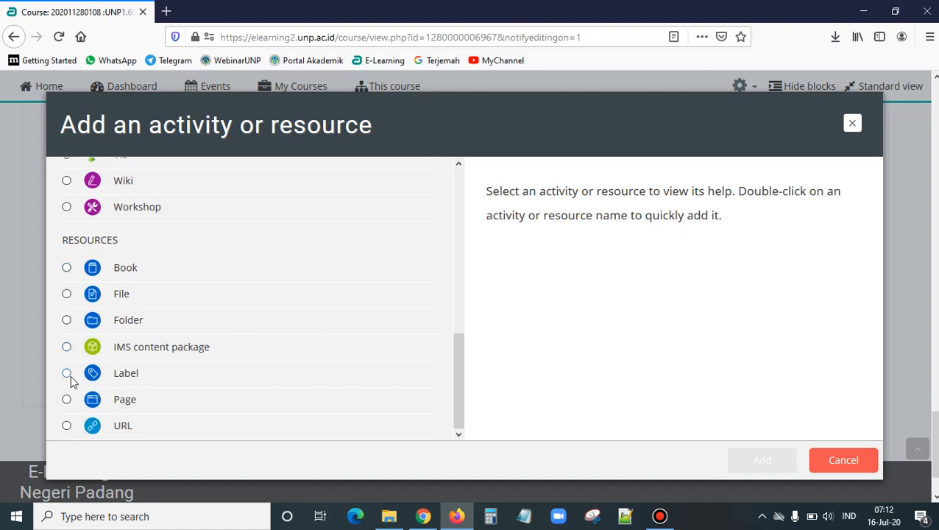
{"action": "left_click", "coordinate": [68, 374]}
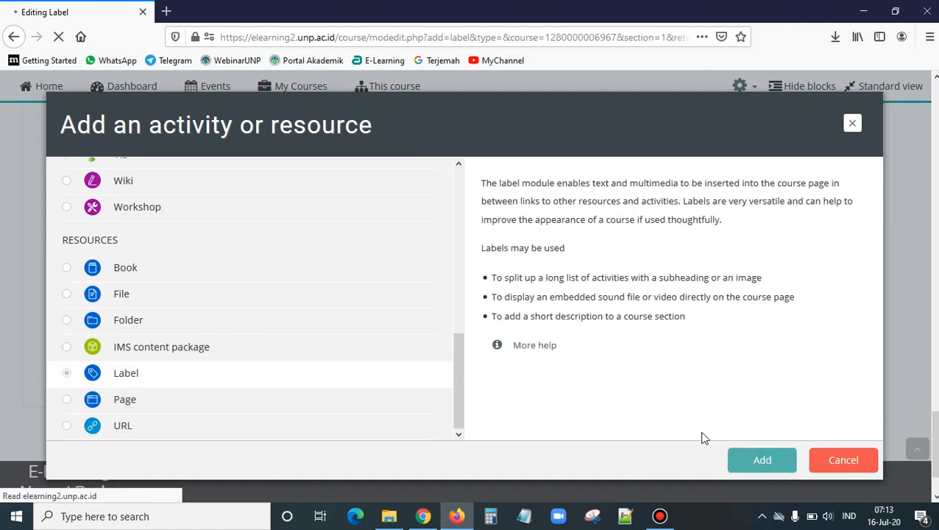
Enter "Tatap Muka Maya" as the label text and format it as a bold medium heading
{"action": "scroll", "coordinate": [287, 375], "scroll_direction": "down", "scroll_amount": 3}
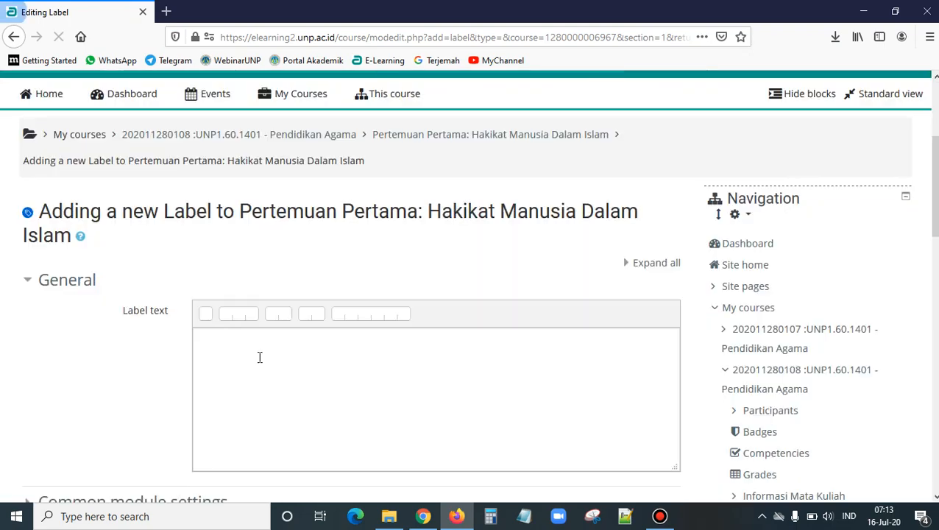
{"action": "left_click", "coordinate": [259, 357]}
{"action": "type", "text": "Tatap Muka Maya"}
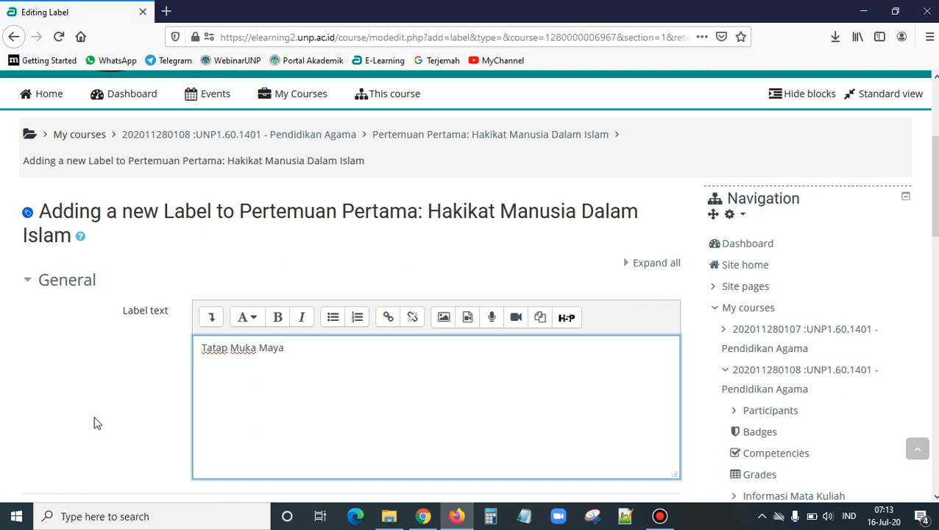
{"action": "key", "text": "ctrl+a"}
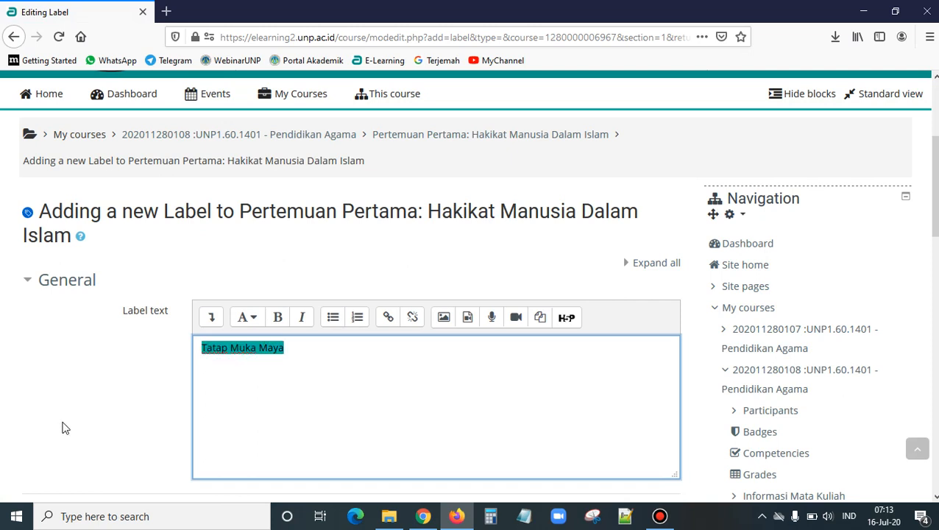
{"action": "left_click", "coordinate": [277, 321]}
{"action": "left_click", "coordinate": [249, 321]}
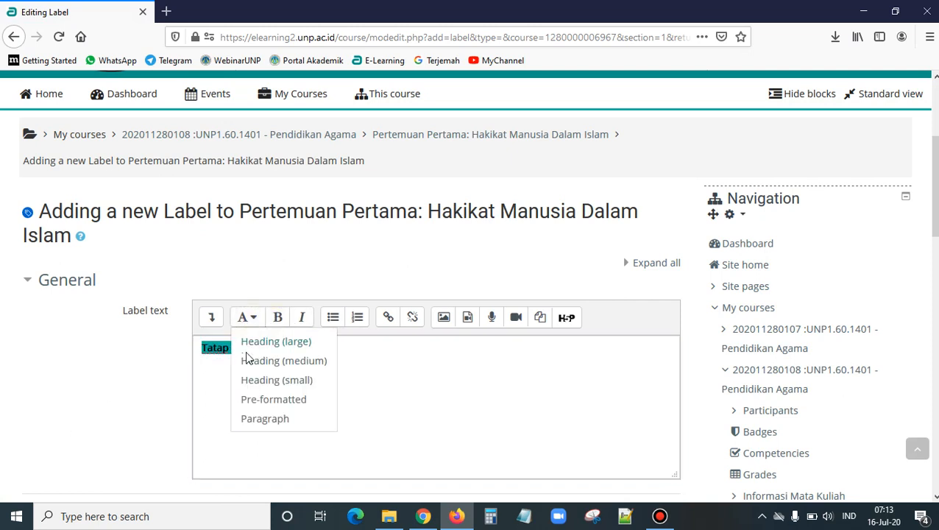
{"action": "left_click", "coordinate": [250, 362]}
Set the label's completion tracking to "Do not indicate activity completion" and save it, returning to the course
{"action": "scroll", "coordinate": [286, 380], "scroll_direction": "down", "scroll_amount": 3}
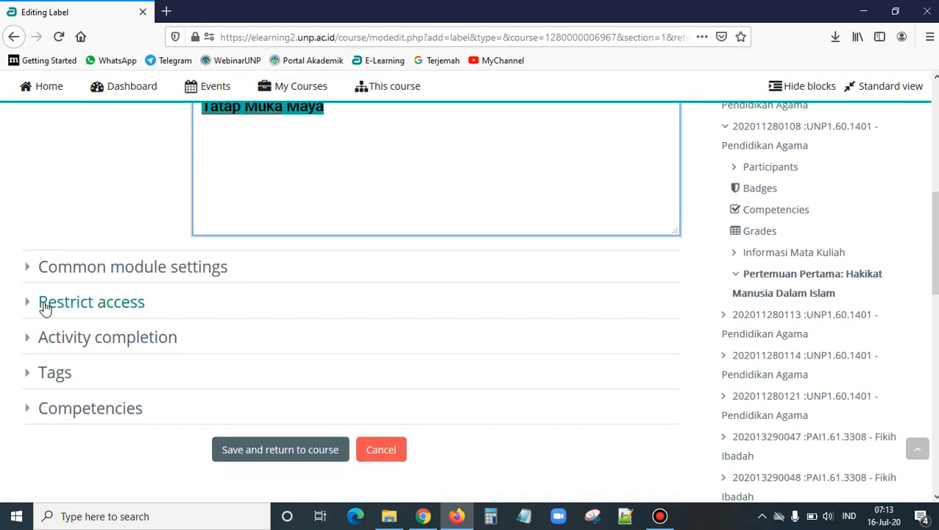
{"action": "left_click", "coordinate": [42, 339]}
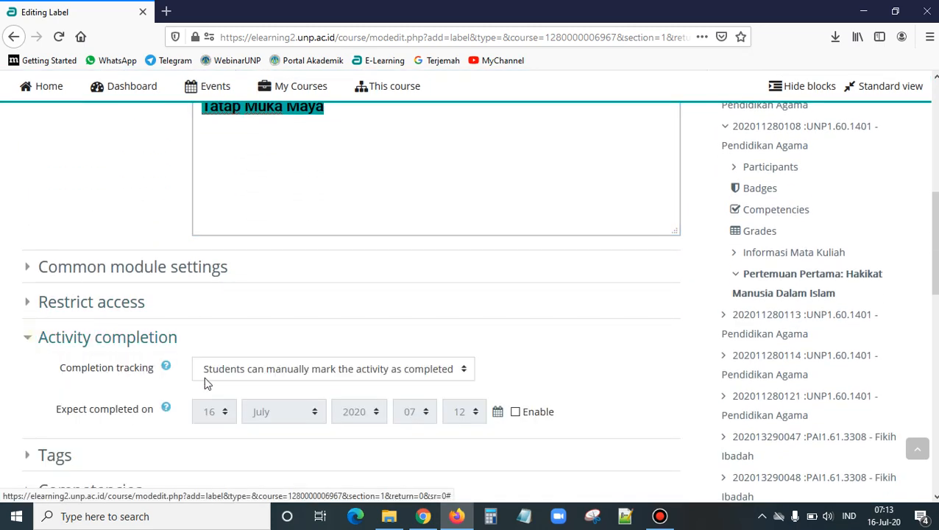
{"action": "left_click", "coordinate": [206, 377]}
{"action": "left_click", "coordinate": [216, 392]}
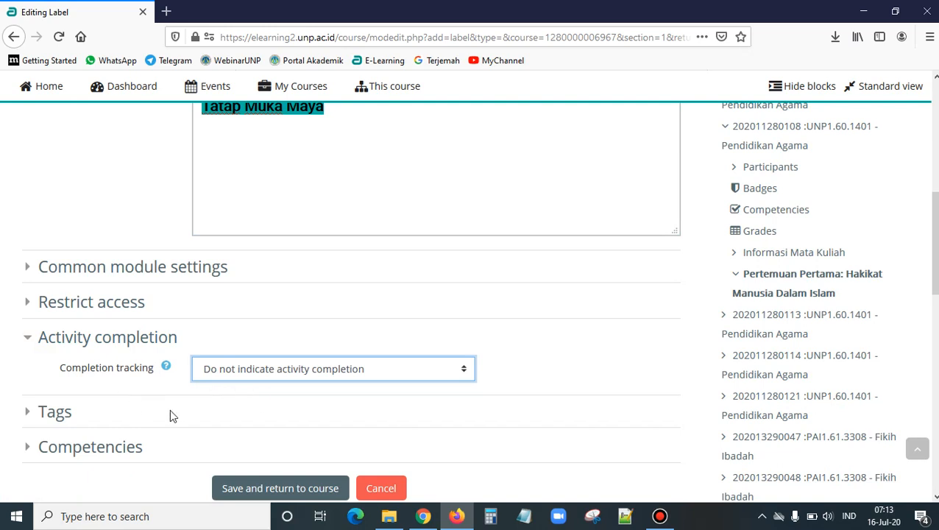
{"action": "scroll", "coordinate": [172, 415], "scroll_direction": "down", "scroll_amount": 2}
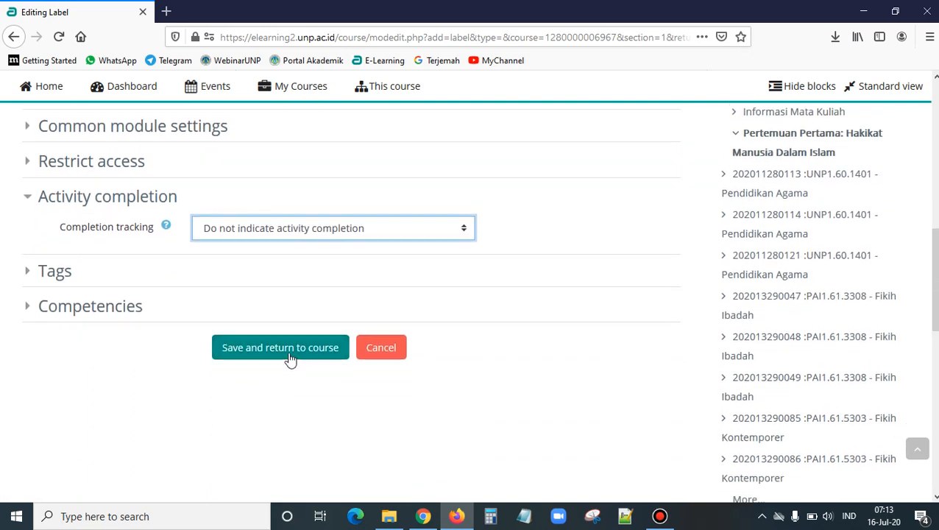
{"action": "left_click", "coordinate": [289, 357]}
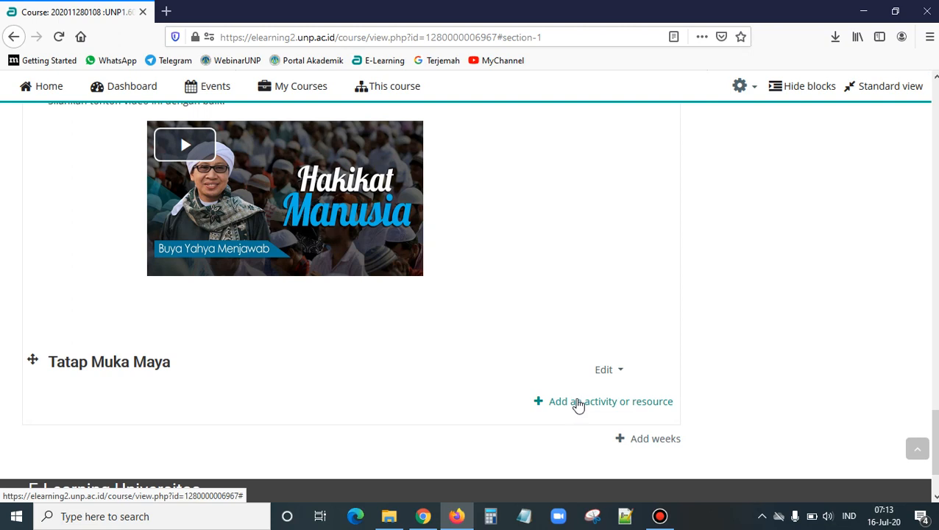
Start a new BigBlueButtonBN activity in the Pertemuan Pertama section, below the Tatap Muka Maya label
{"action": "left_click", "coordinate": [579, 404]}
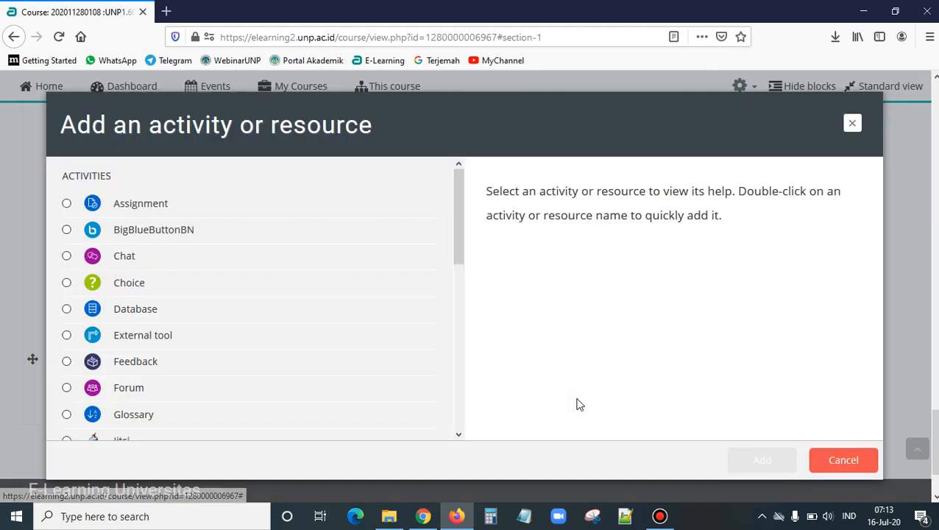
{"action": "left_click", "coordinate": [68, 230]}
{"action": "scroll", "coordinate": [679, 330], "scroll_direction": "down", "scroll_amount": 3}
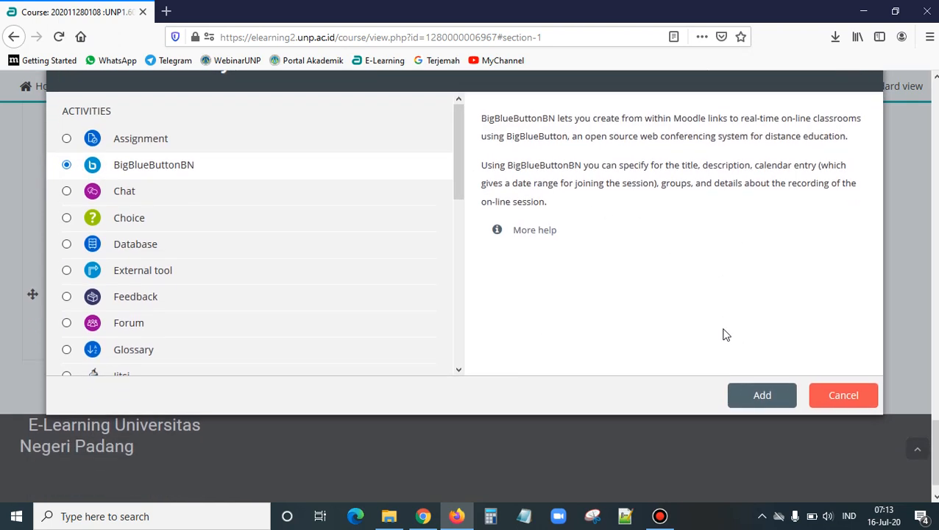
{"action": "left_click", "coordinate": [763, 358]}
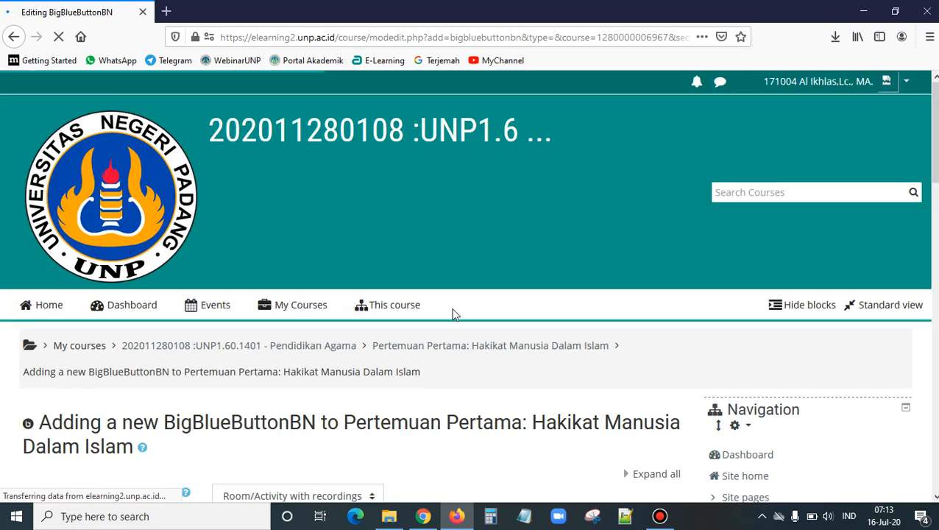
Set the activity's instance type to Room/Activity with recordings
{"action": "scroll", "coordinate": [580, 229], "scroll_direction": "down", "scroll_amount": 4}
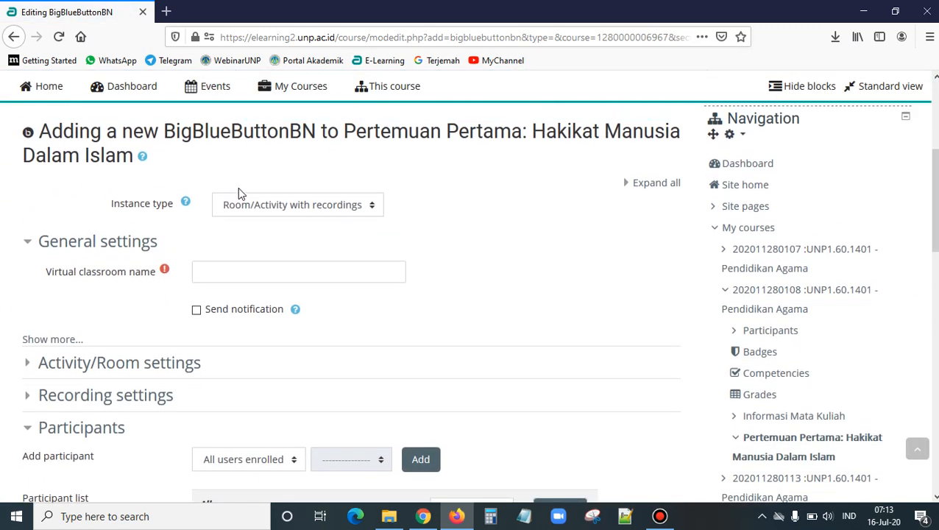
{"action": "scroll", "coordinate": [237, 193], "scroll_direction": "up", "scroll_amount": 1}
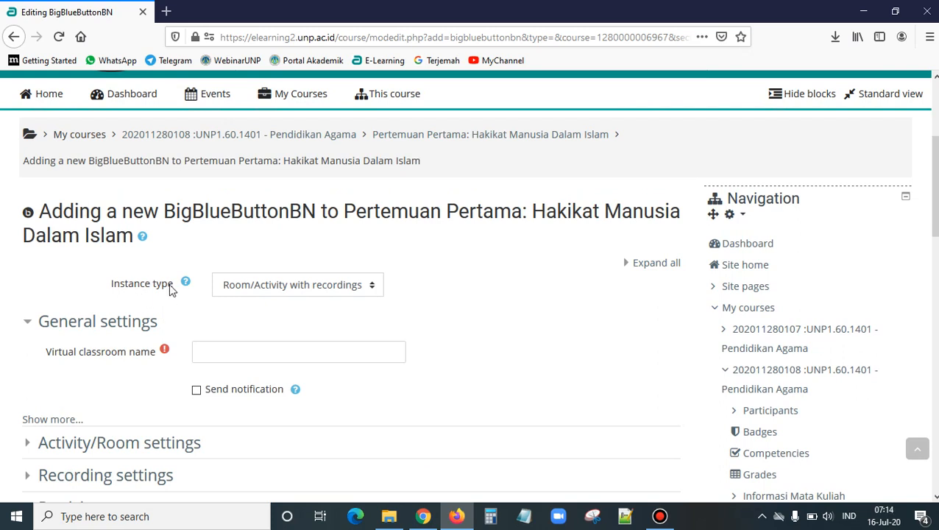
{"action": "left_click", "coordinate": [255, 288]}
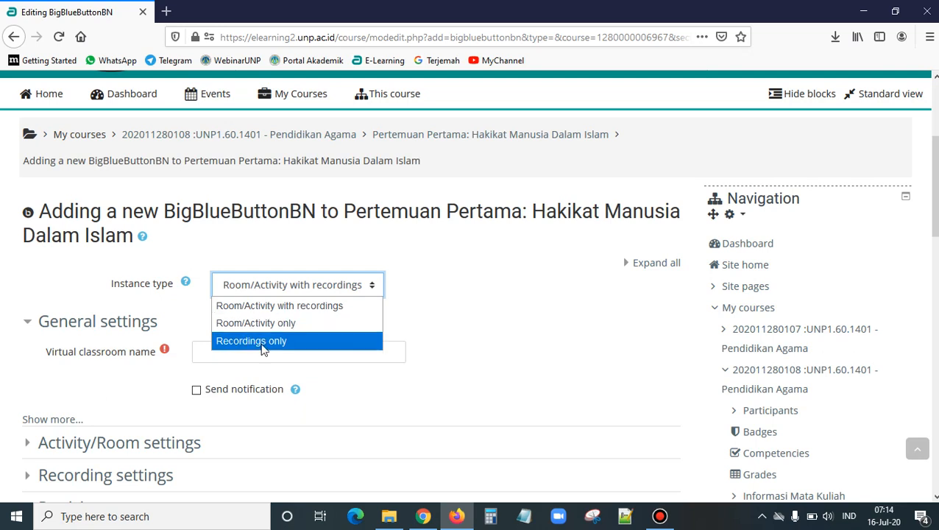
{"action": "left_click", "coordinate": [291, 306]}
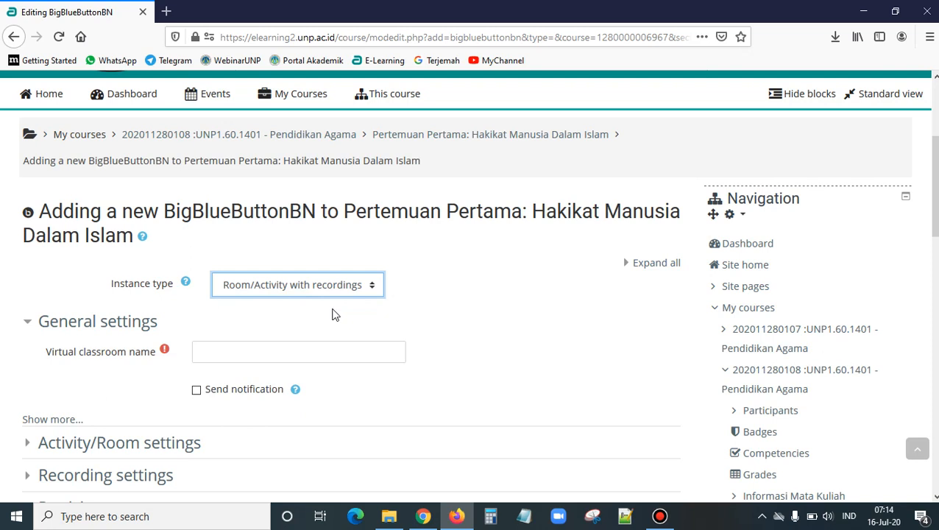
Name the virtual classroom "Tatap Muka Maya Materi Pertama: Hakikat Manusia Dalam Islam" and enable sending a notification
{"action": "left_click", "coordinate": [272, 357]}
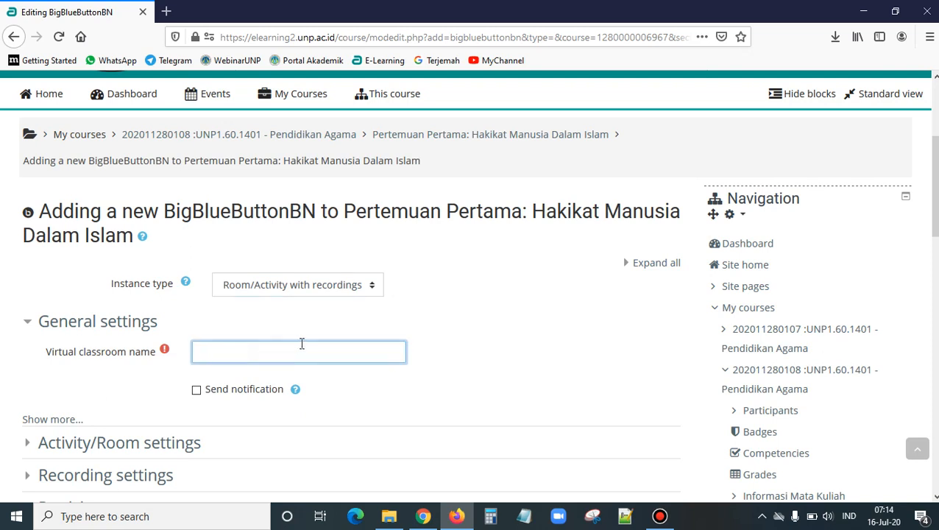
{"action": "type", "text": "Tatap Muka Maya Materi pe"}
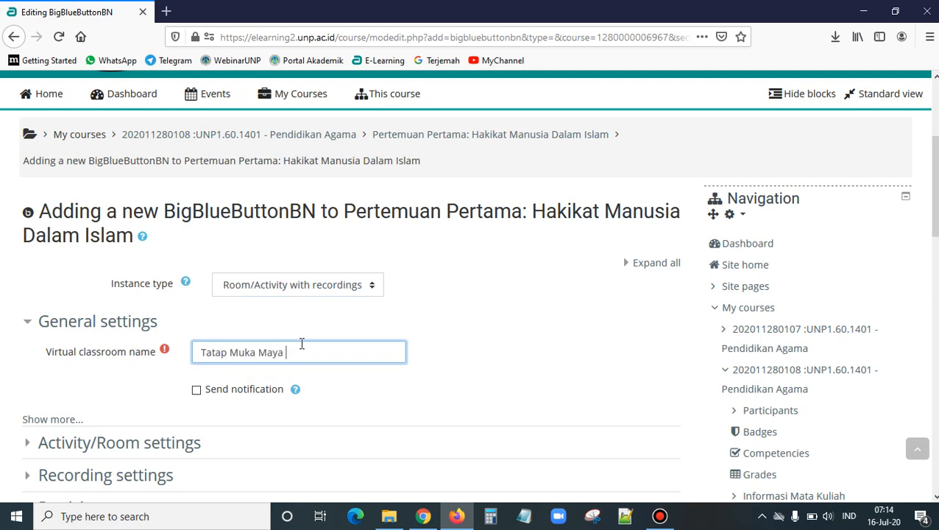
{"action": "type", "text": "rta"}
{"action": "key", "text": "BackSpace"}
{"action": "key", "text": "BackSpace"}
{"action": "key", "text": "BackSpace"}
{"action": "key", "text": "BackSpace"}
{"action": "key", "text": "BackSpace"}
{"action": "type", "text": "Pertama: Hakikat Manus"}
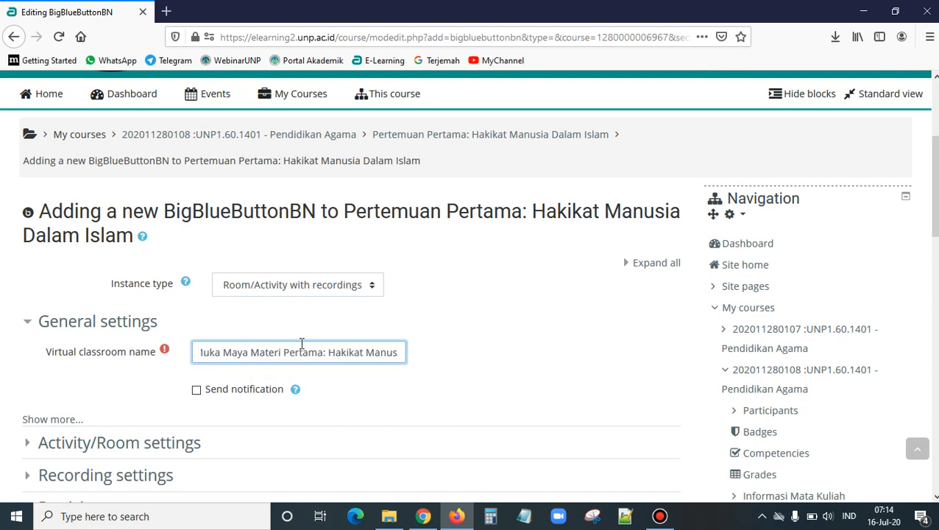
{"action": "type", "text": "ia dala"}
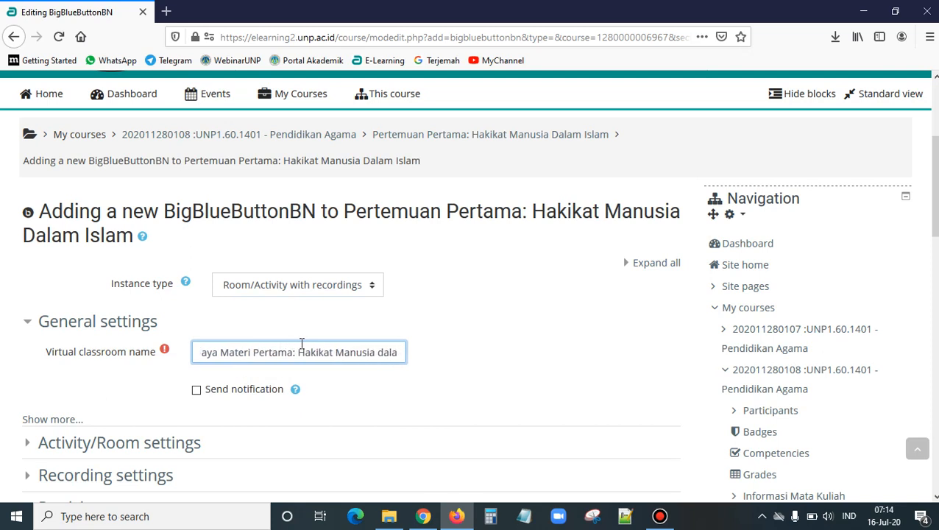
{"action": "type", "text": "m Islam"}
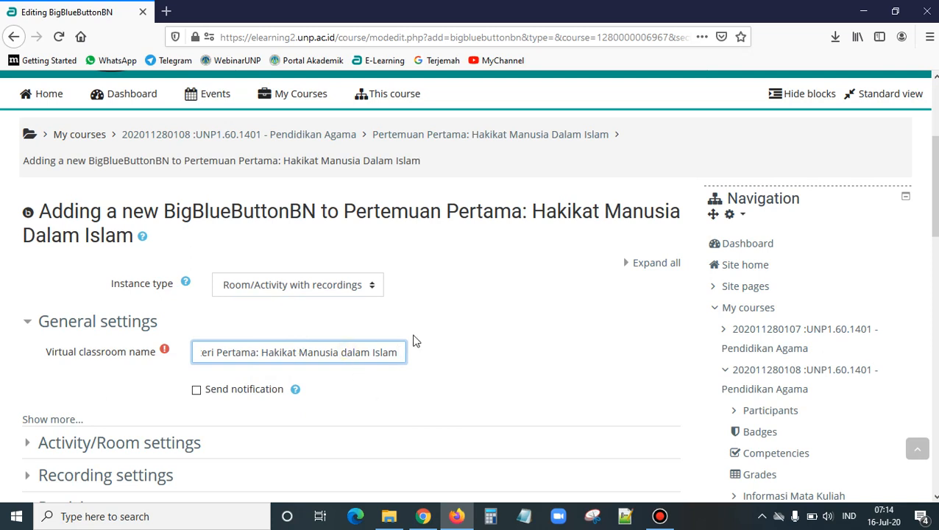
{"action": "key", "text": "BackSpace"}
{"action": "type", "text": "D"}
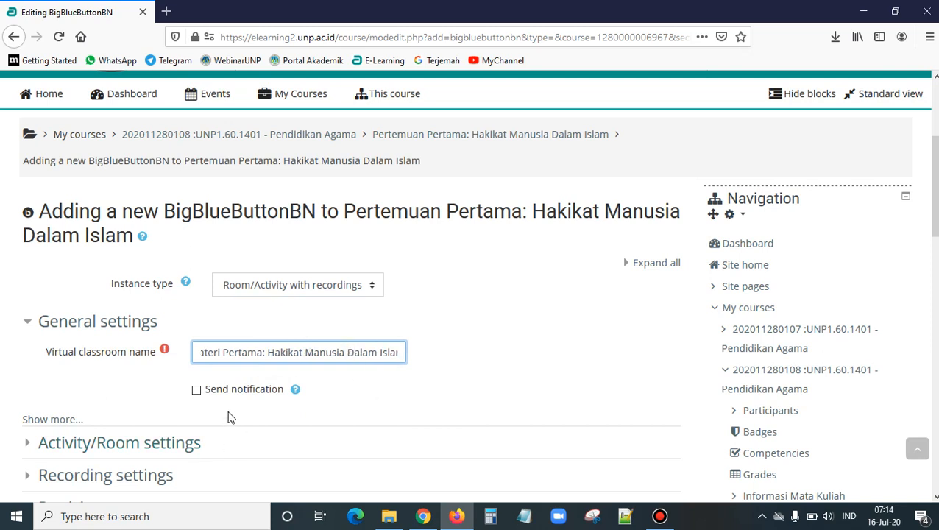
{"action": "left_click", "coordinate": [196, 391]}
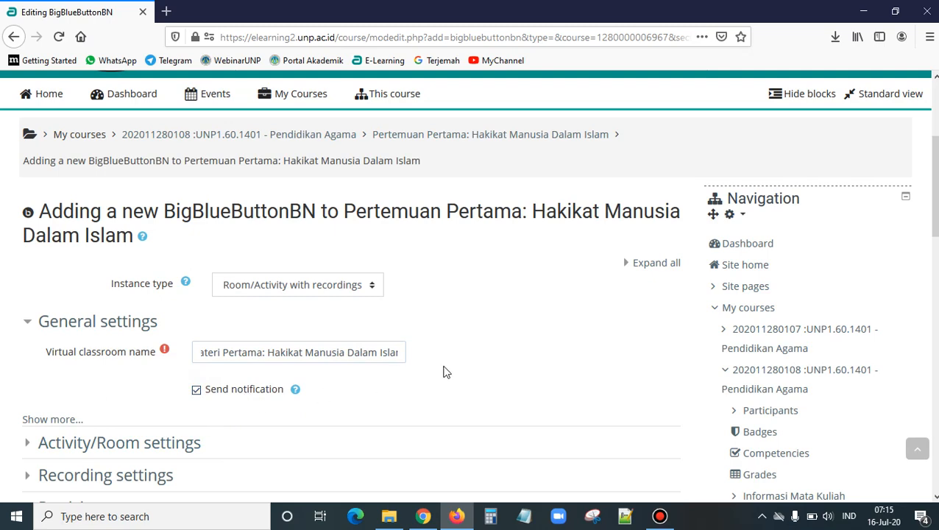
Check the site's notifications list, closing it again without leaving the activity form
{"action": "scroll", "coordinate": [667, 264], "scroll_direction": "up", "scroll_amount": 3}
{"action": "scroll", "coordinate": [729, 183], "scroll_direction": "up", "scroll_amount": 1}
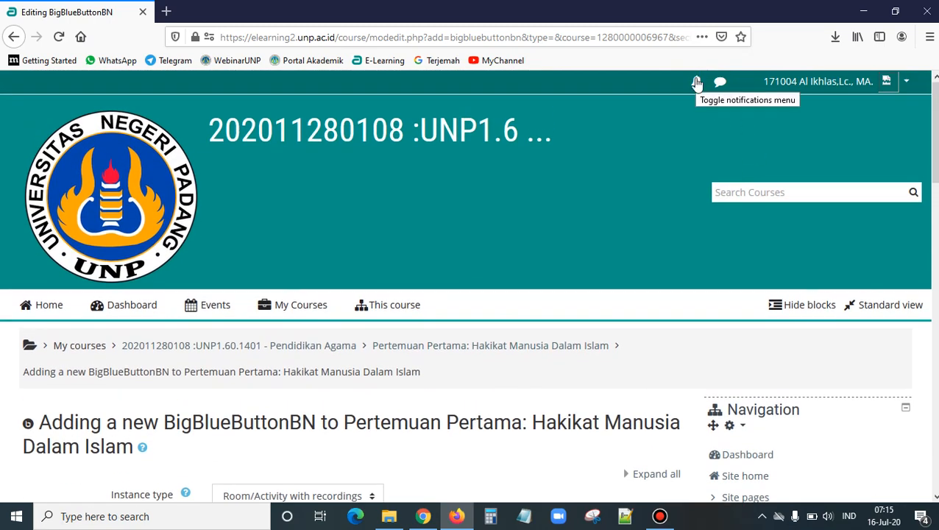
{"action": "left_click", "coordinate": [696, 83]}
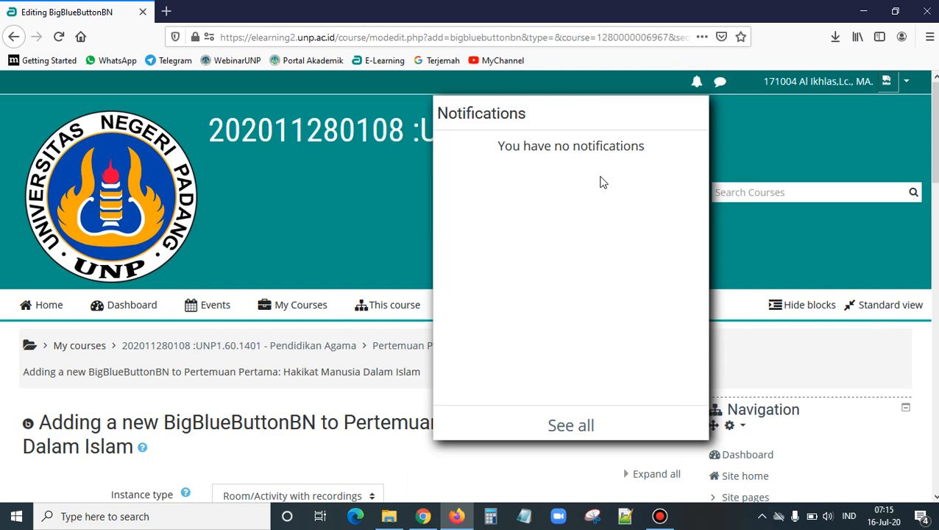
{"action": "left_click", "coordinate": [698, 84]}
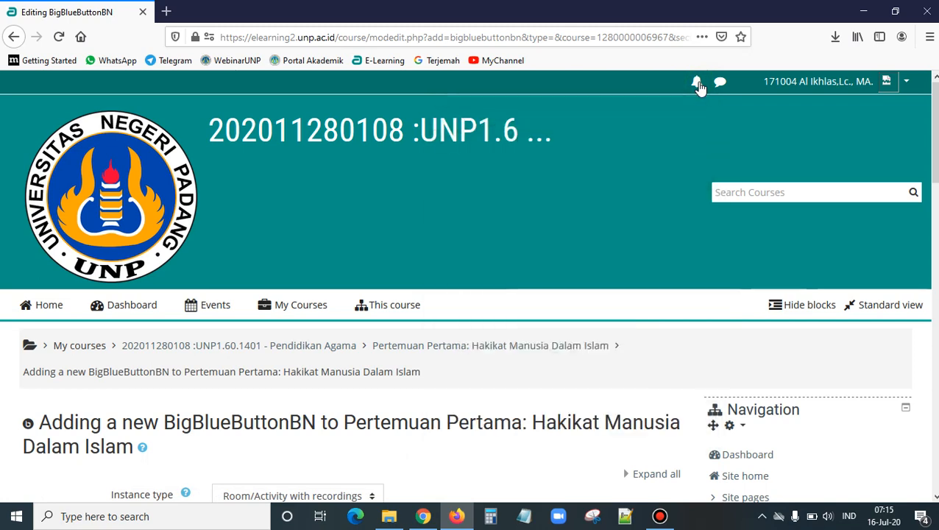
{"action": "left_click", "coordinate": [698, 84]}
{"action": "left_click", "coordinate": [430, 262]}
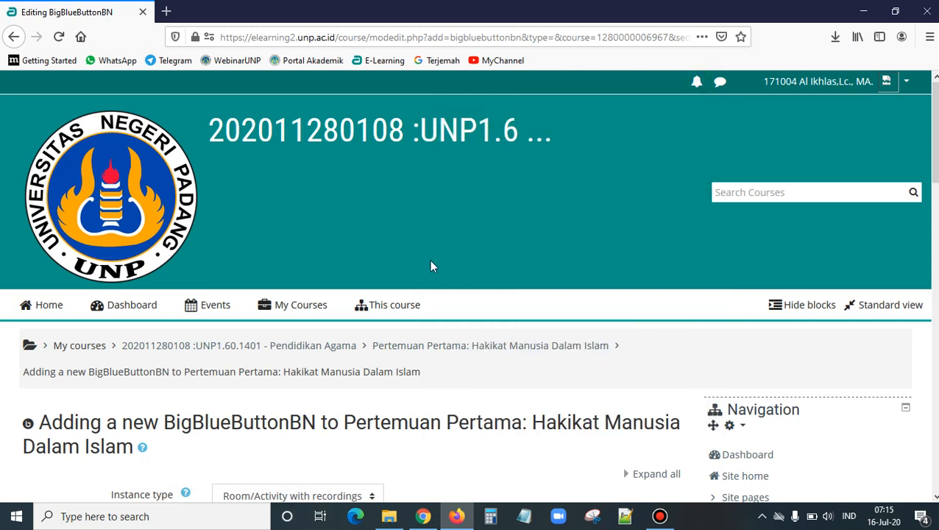
Enter "Selamat Bergabung pada Pertemuan Ini." as the welcome message in the Activity/Room settings
{"action": "scroll", "coordinate": [313, 290], "scroll_direction": "down", "scroll_amount": 5}
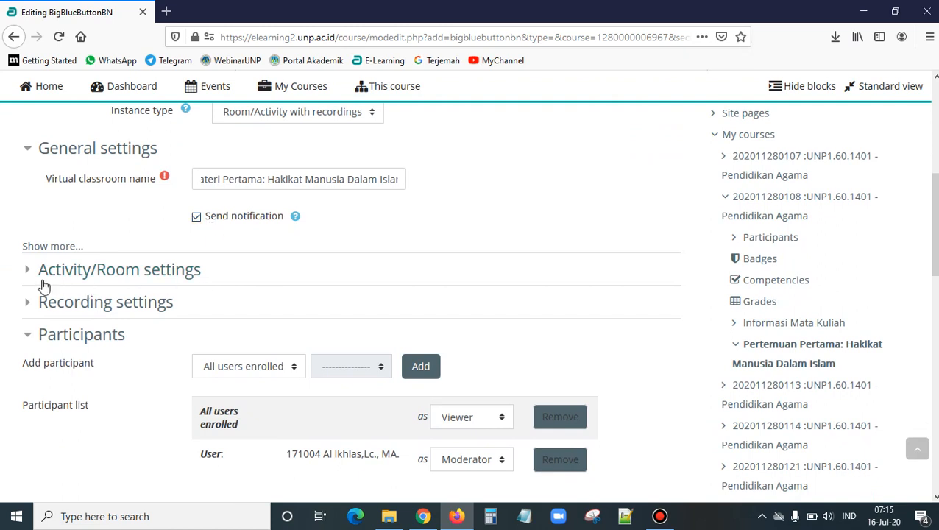
{"action": "scroll", "coordinate": [44, 287], "scroll_direction": "down", "scroll_amount": 1}
{"action": "left_click", "coordinate": [30, 201]}
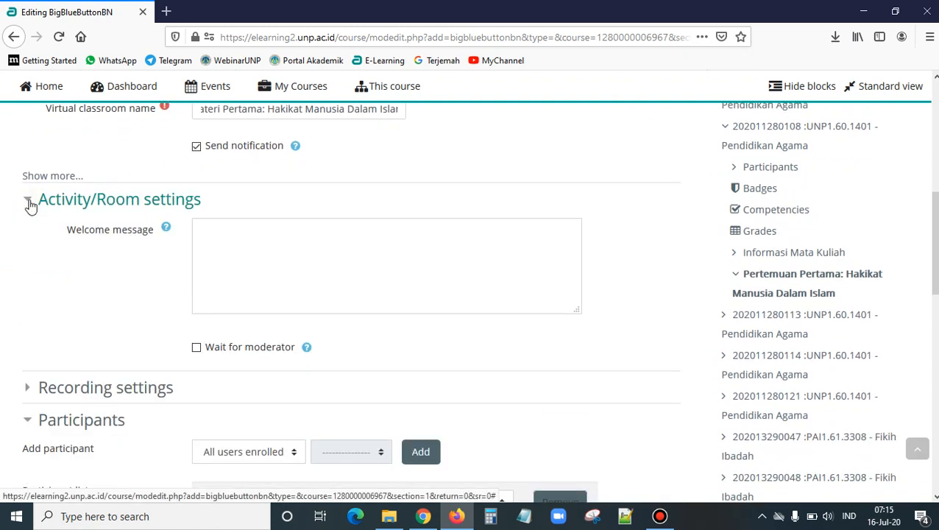
{"action": "left_click", "coordinate": [299, 250]}
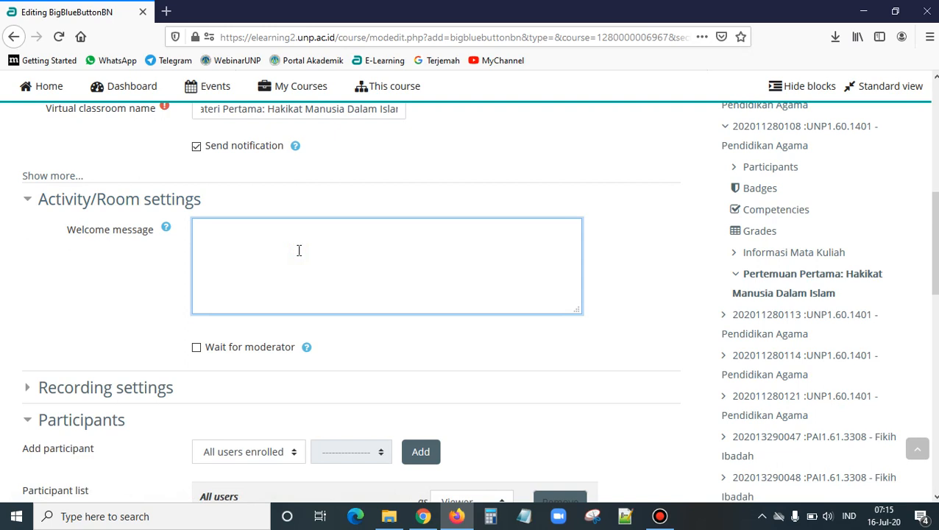
{"action": "type", "text": "Selamat Datang"}
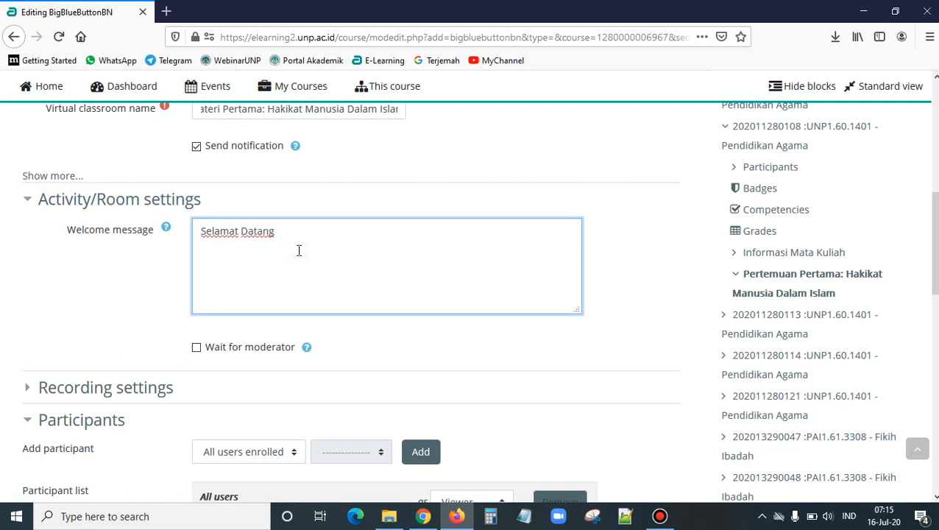
{"action": "type", "text": " bagi Mahasiswa yang"}
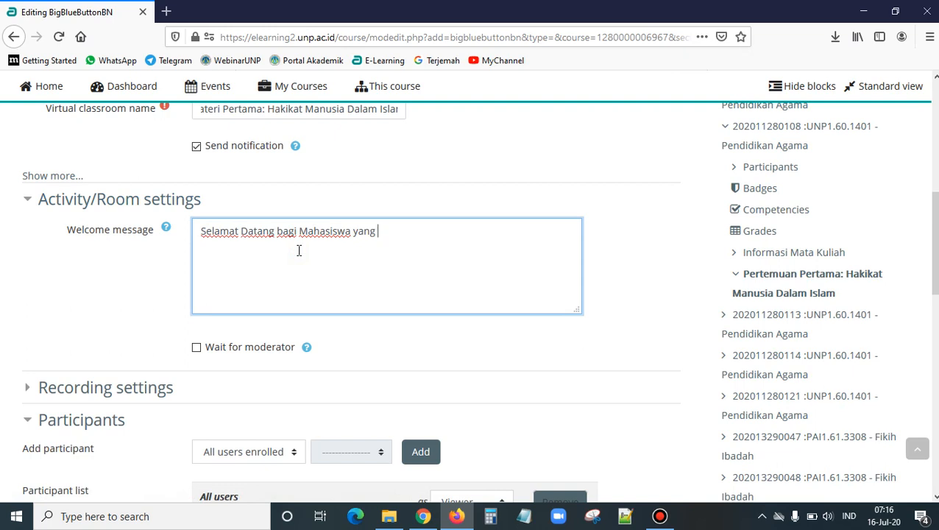
{"action": "key", "text": "BackSpace"}
{"action": "key", "text": "BackSpace"}
{"action": "key", "text": "BackSpace"}
{"action": "key", "text": "BackSpace"}
{"action": "key", "text": "BackSpace"}
{"action": "key", "text": "BackSpace"}
{"action": "key", "text": "BackSpace"}
{"action": "key", "text": "BackSpace"}
{"action": "key", "text": "BackSpace"}
{"action": "key", "text": "BackSpace"}
{"action": "key", "text": "BackSpace"}
{"action": "key", "text": "BackSpace"}
{"action": "key", "text": "BackSpace"}
{"action": "key", "text": "BackSpace"}
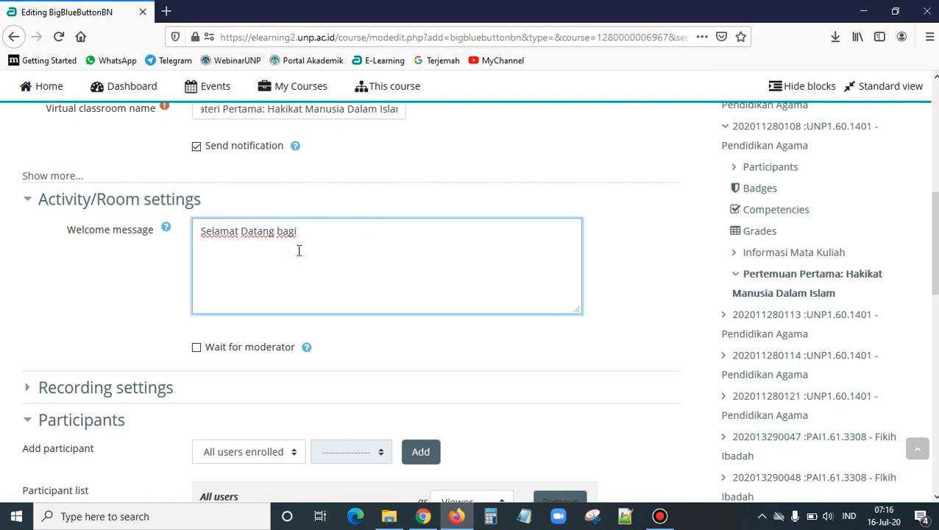
{"action": "key", "text": "BackSpace"}
{"action": "key", "text": "BackSpace"}
{"action": "key", "text": "BackSpace"}
{"action": "key", "text": "BackSpace"}
{"action": "key", "text": "BackSpace"}
{"action": "key", "text": "BackSpace"}
{"action": "key", "text": "BackSpace"}
{"action": "key", "text": "BackSpace"}
{"action": "key", "text": "BackSpace"}
{"action": "key", "text": "BackSpace"}
{"action": "key", "text": "BackSpace"}
{"action": "type", "text": "Bergabung pada Pertemuan"}
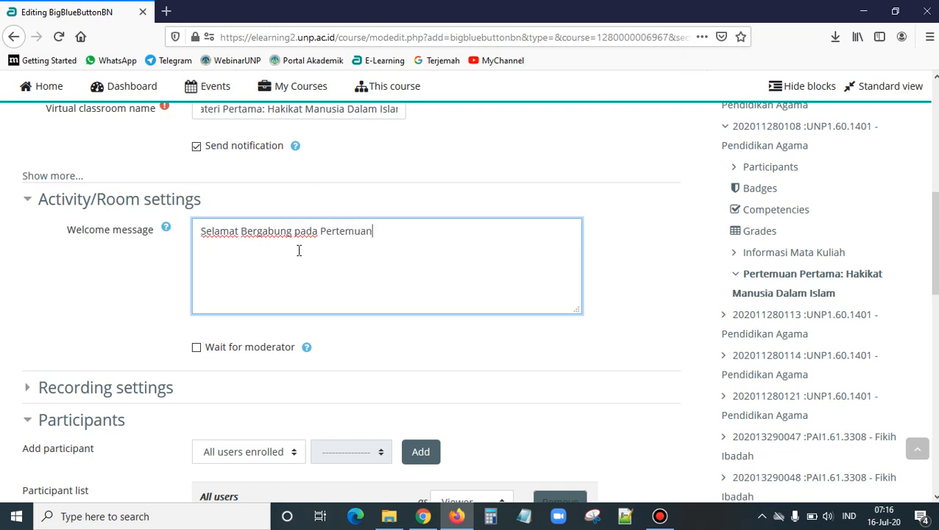
{"action": "type", "text": " Iin"}
{"action": "key", "text": "BackSpace"}
{"action": "key", "text": "BackSpace"}
{"action": "type", "text": "ni."}
Make participants wait for the moderator and expand the Recording settings section
{"action": "scroll", "coordinate": [388, 280], "scroll_direction": "down", "scroll_amount": 2}
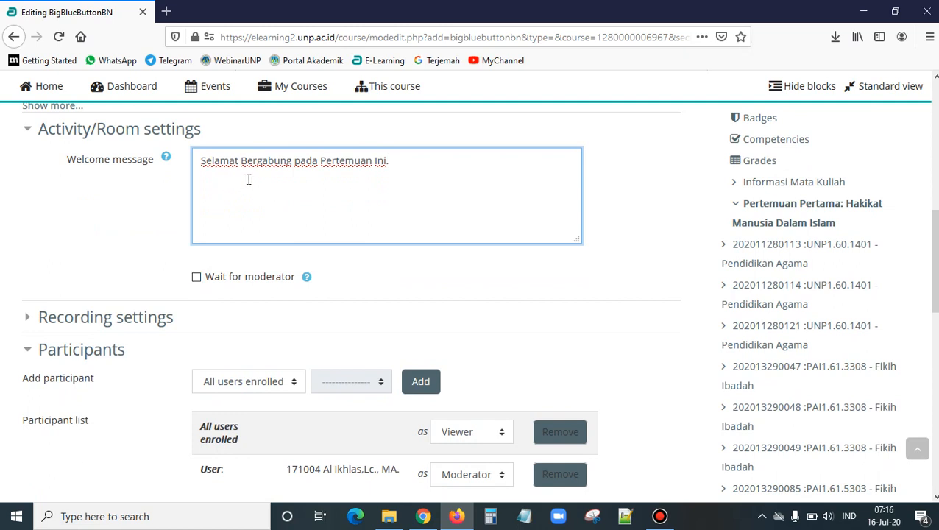
{"action": "left_click", "coordinate": [196, 277]}
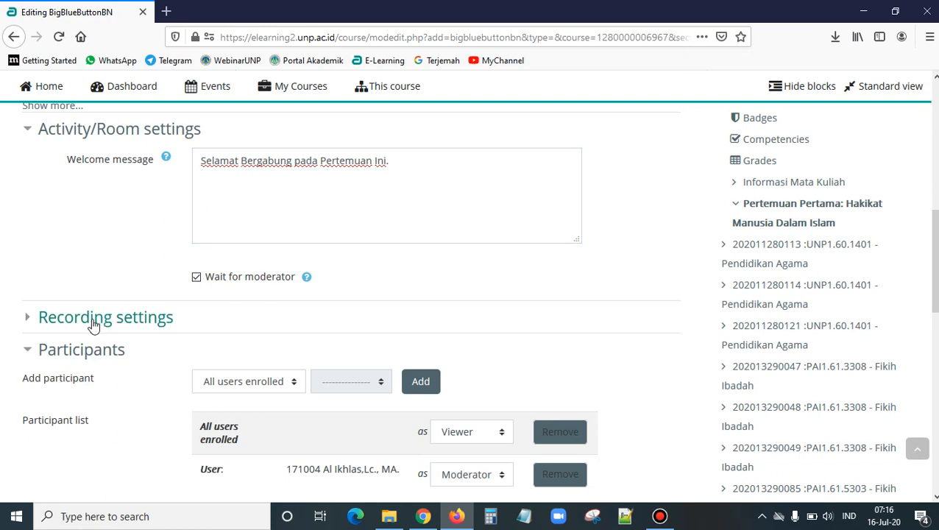
{"action": "scroll", "coordinate": [93, 327], "scroll_direction": "down", "scroll_amount": 2}
{"action": "left_click", "coordinate": [27, 249]}
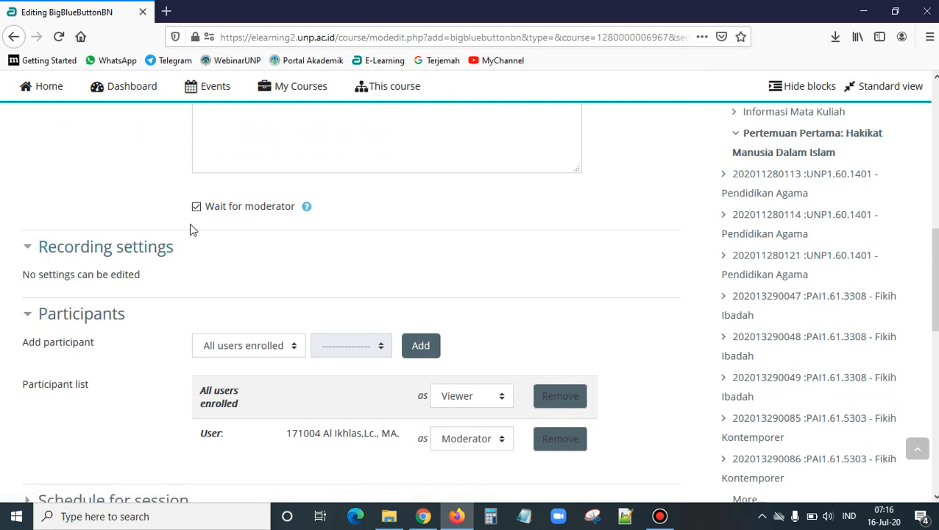
Add the Student role to the meeting's participant list
{"action": "scroll", "coordinate": [100, 265], "scroll_direction": "down", "scroll_amount": 2}
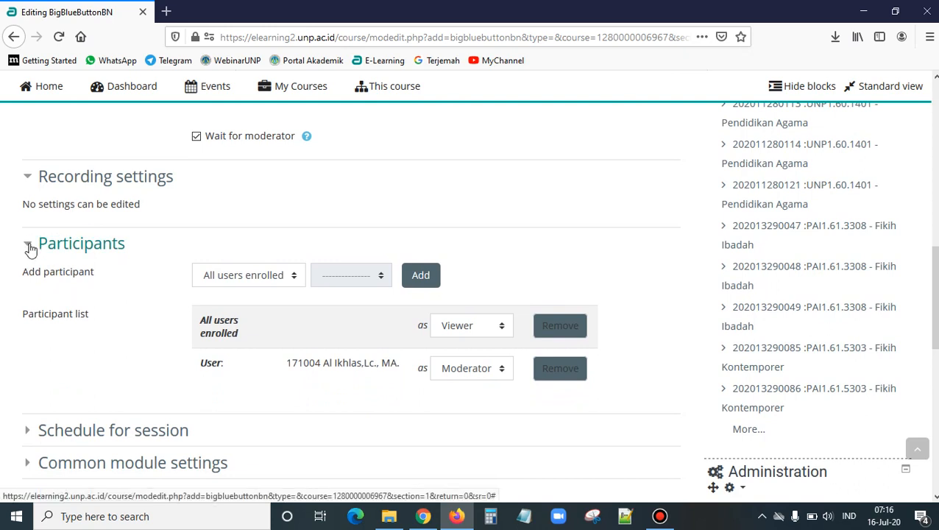
{"action": "left_click", "coordinate": [293, 277]}
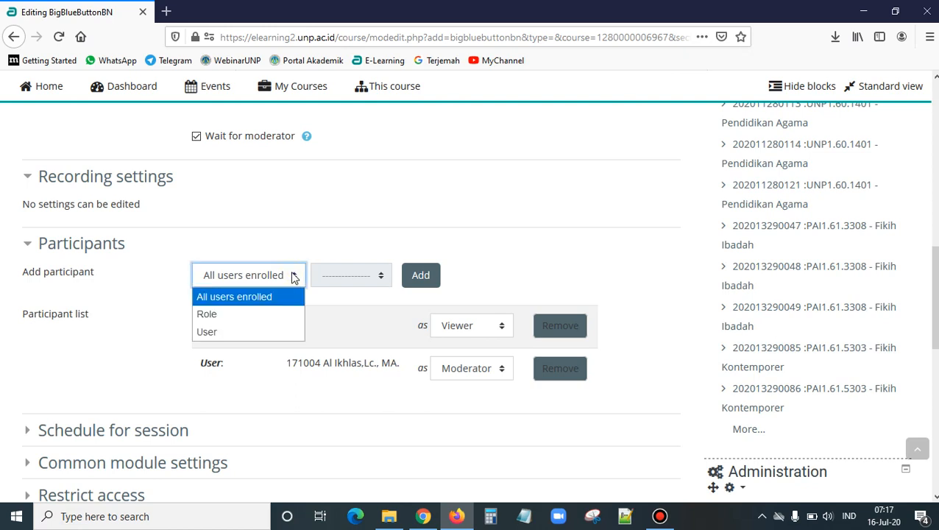
{"action": "left_click", "coordinate": [260, 314]}
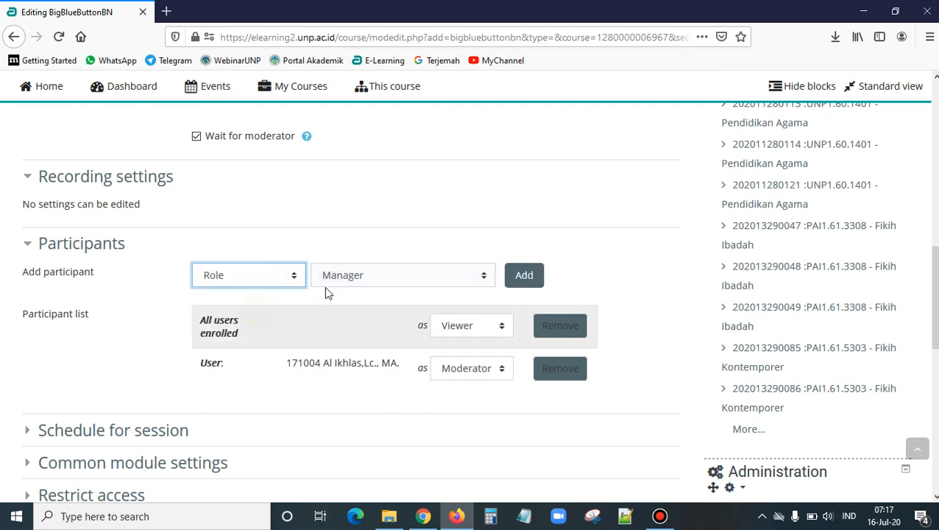
{"action": "left_click", "coordinate": [386, 275]}
{"action": "left_click", "coordinate": [333, 368]}
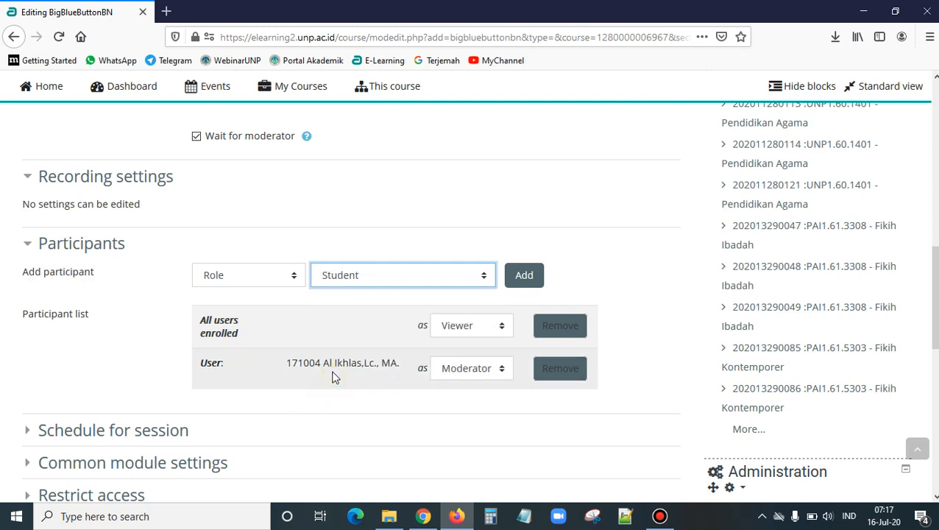
{"action": "left_click", "coordinate": [531, 283]}
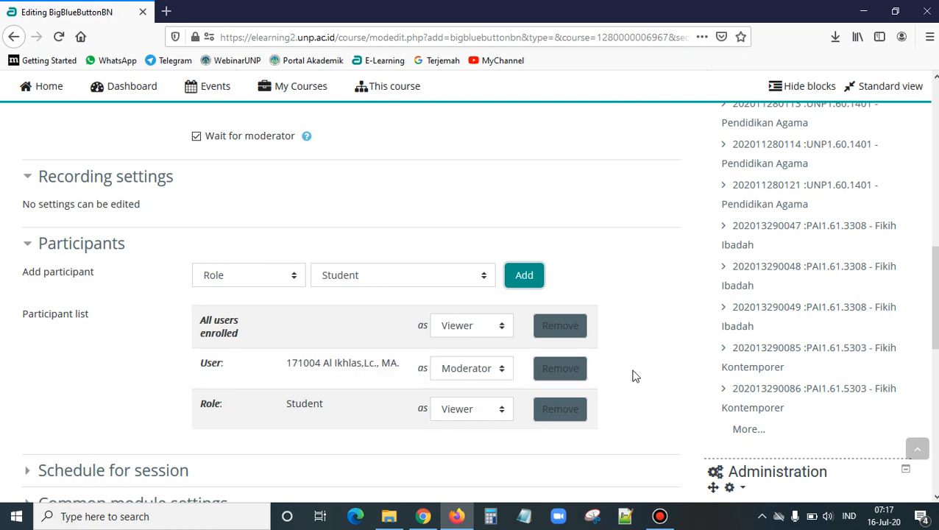
Add the Non-editing teacher role to the meeting's participant list
{"action": "scroll", "coordinate": [638, 372], "scroll_direction": "down", "scroll_amount": 2}
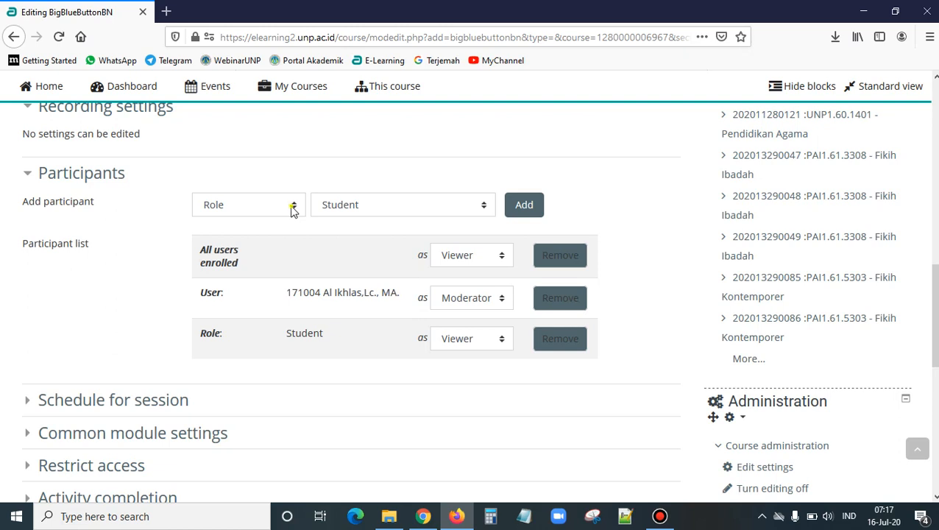
{"action": "left_click", "coordinate": [293, 207]}
{"action": "left_click", "coordinate": [293, 207]}
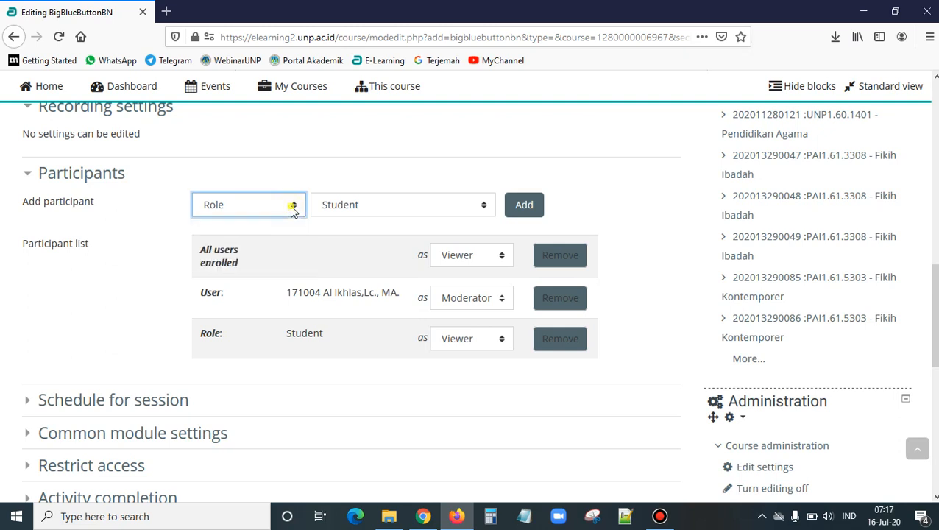
{"action": "left_click", "coordinate": [391, 211]}
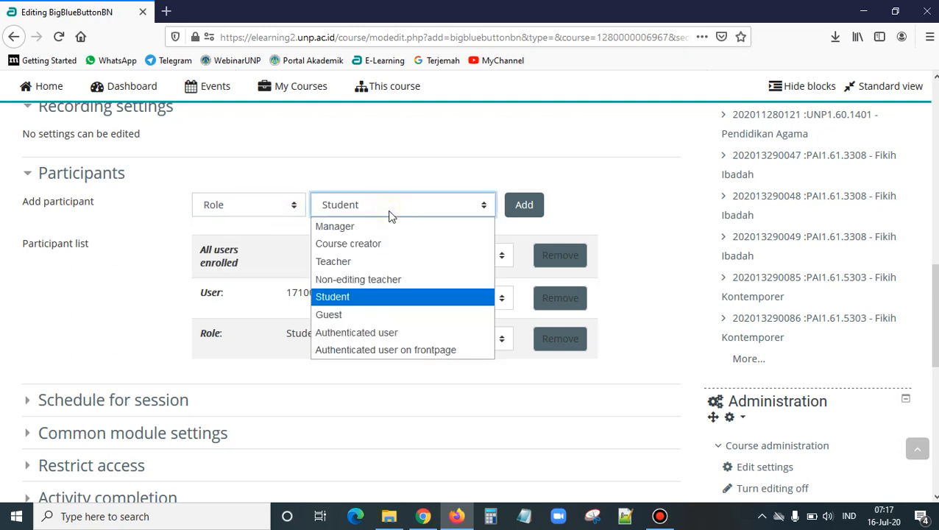
{"action": "left_click", "coordinate": [392, 277]}
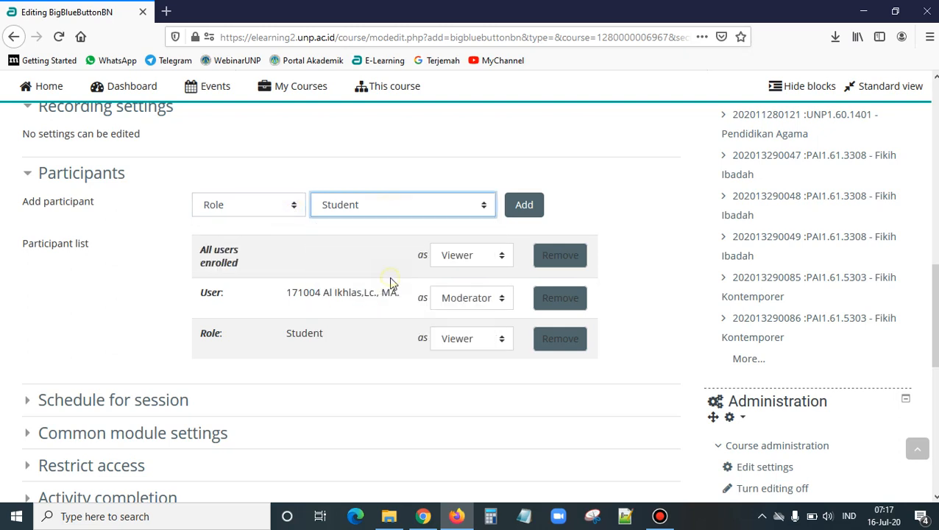
{"action": "left_click", "coordinate": [520, 211]}
{"action": "scroll", "coordinate": [495, 317], "scroll_direction": "down", "scroll_amount": 2}
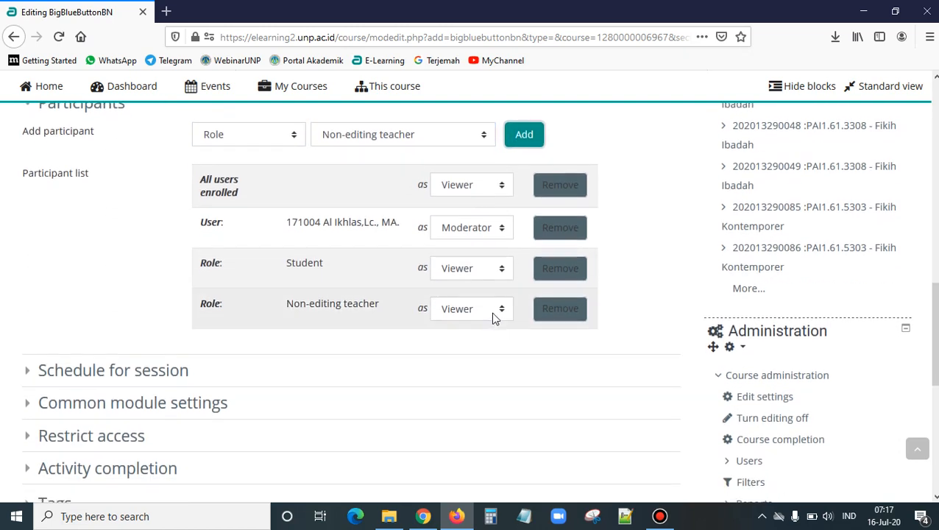
Make the Non-editing teacher role a Moderator in the participant list and expand the Schedule for session section
{"action": "left_click", "coordinate": [494, 315]}
{"action": "left_click", "coordinate": [480, 348]}
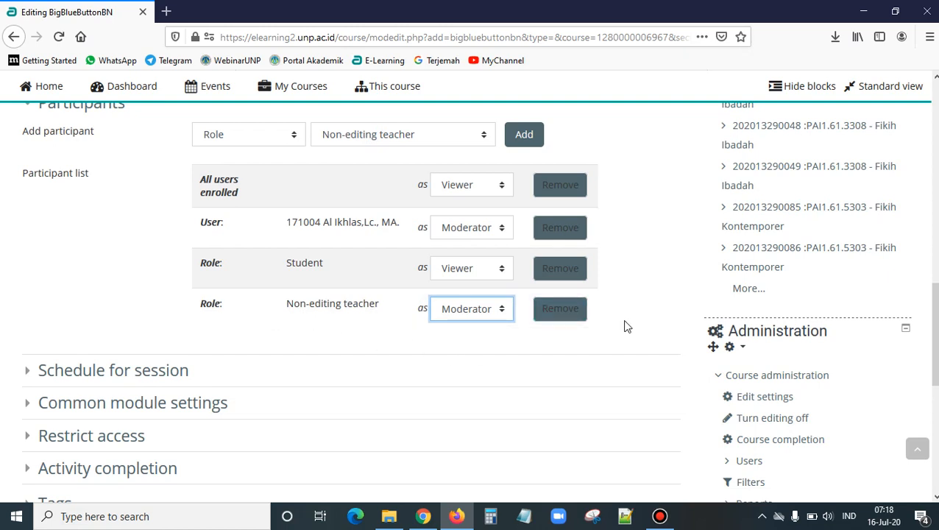
{"action": "scroll", "coordinate": [36, 383], "scroll_direction": "down", "scroll_amount": 3}
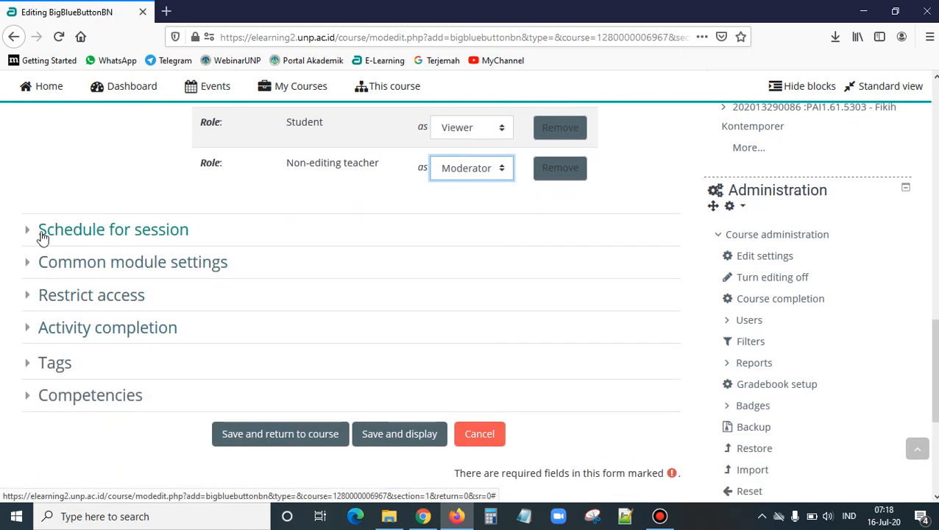
{"action": "left_click", "coordinate": [29, 232]}
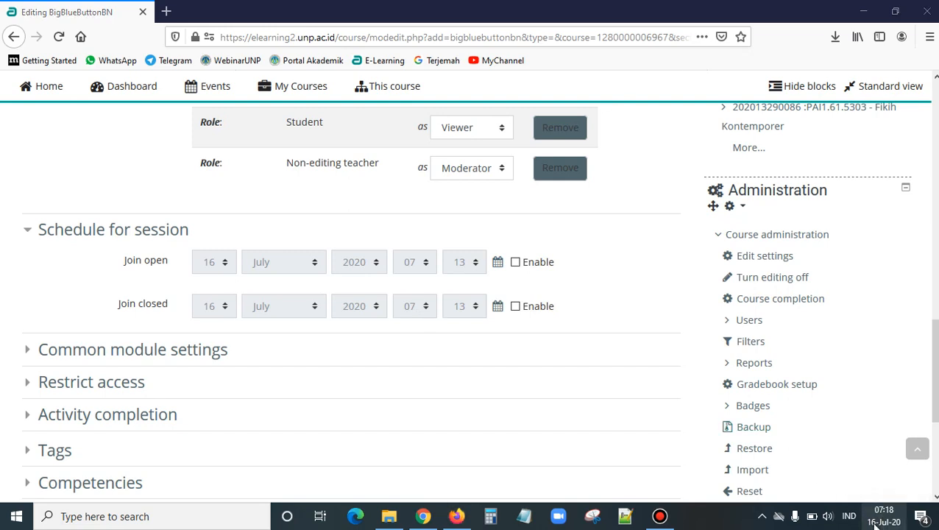
Check the August 2020 calendar, then enable the Join open schedule and set its date to 27 August 2020
{"action": "left_click", "coordinate": [876, 520]}
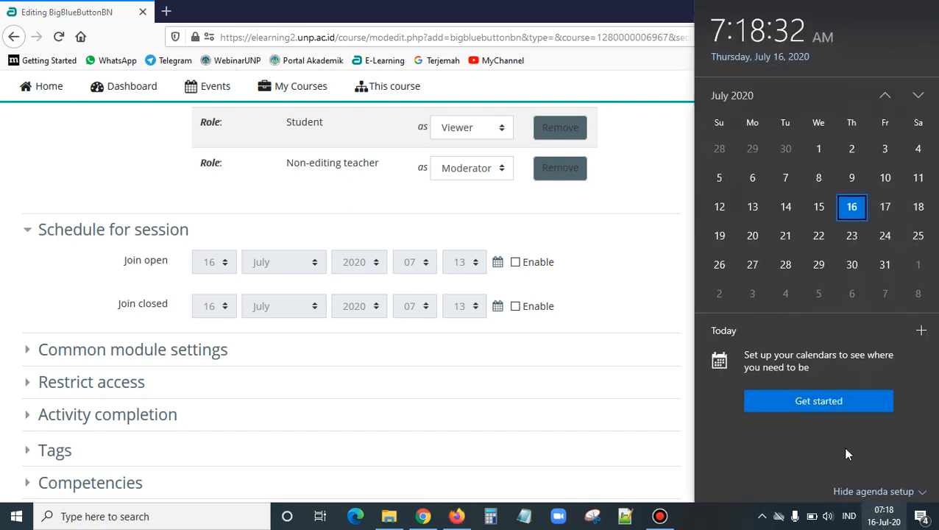
{"action": "left_click", "coordinate": [920, 100]}
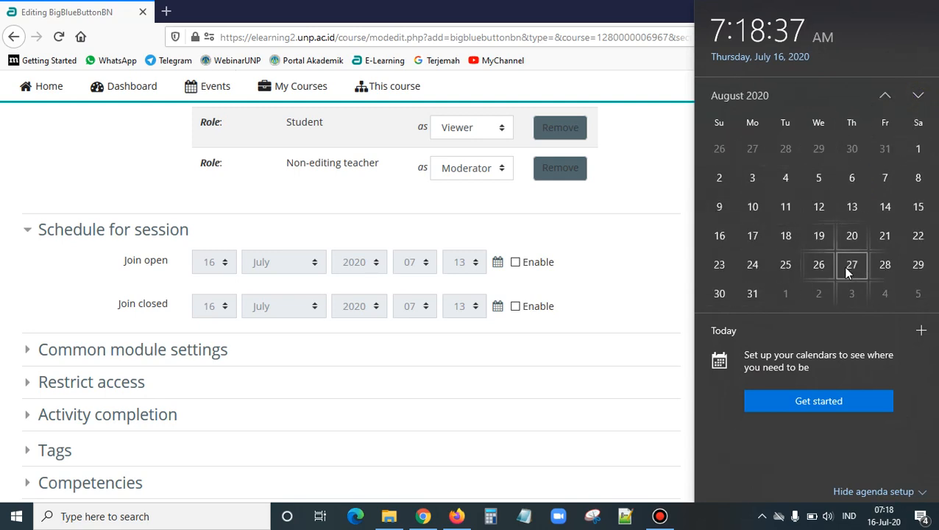
{"action": "left_click", "coordinate": [517, 262]}
{"action": "left_click", "coordinate": [227, 265]}
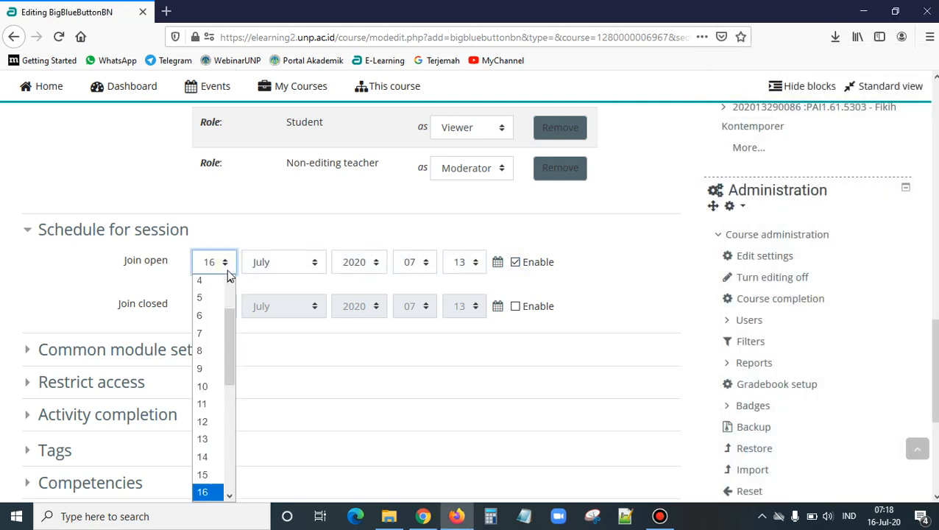
{"action": "scroll", "coordinate": [220, 420], "scroll_direction": "down", "scroll_amount": 5}
{"action": "left_click", "coordinate": [213, 423]}
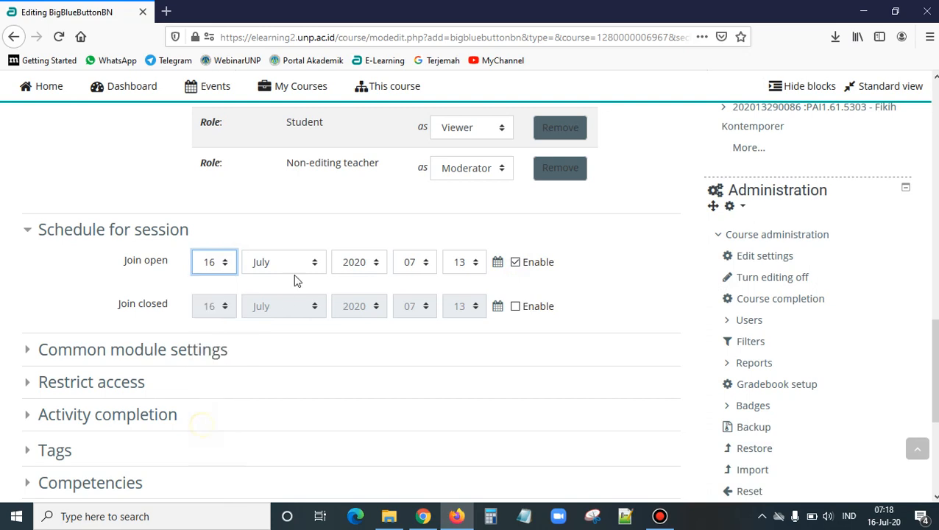
{"action": "left_click", "coordinate": [304, 262]}
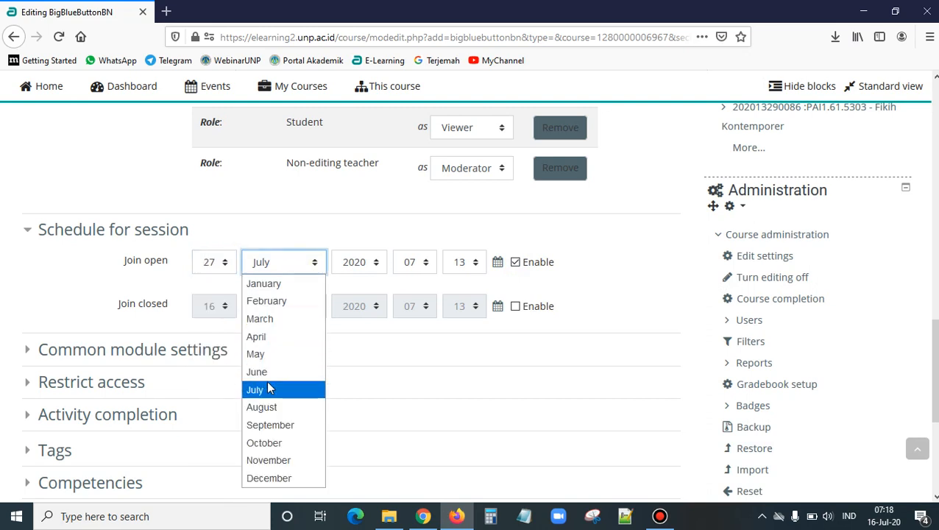
{"action": "left_click", "coordinate": [266, 408]}
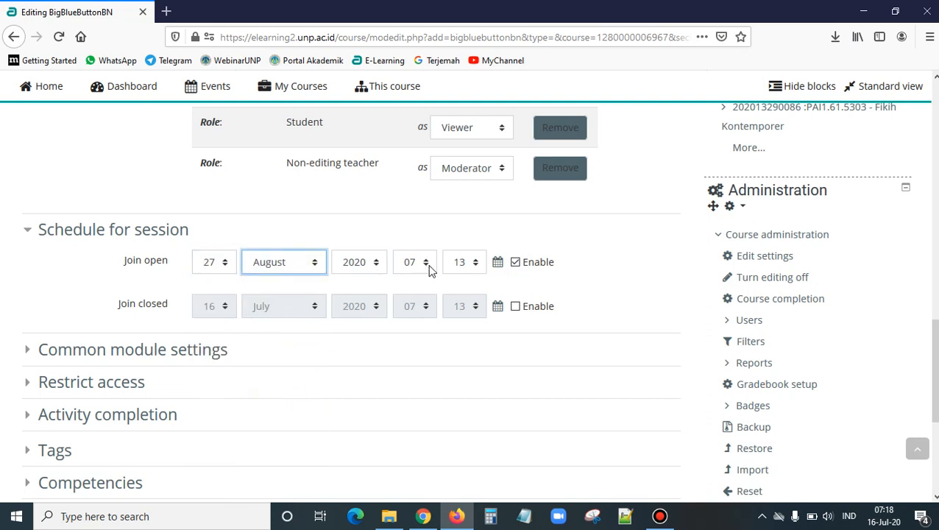
Set the Join open time of the session to 09:41
{"action": "left_click", "coordinate": [431, 271]}
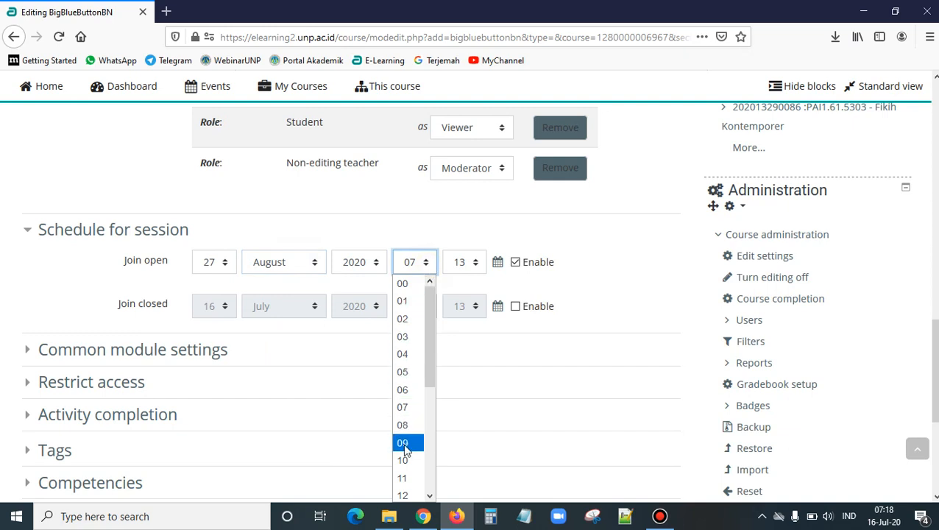
{"action": "left_click", "coordinate": [405, 441]}
{"action": "left_click", "coordinate": [464, 270]}
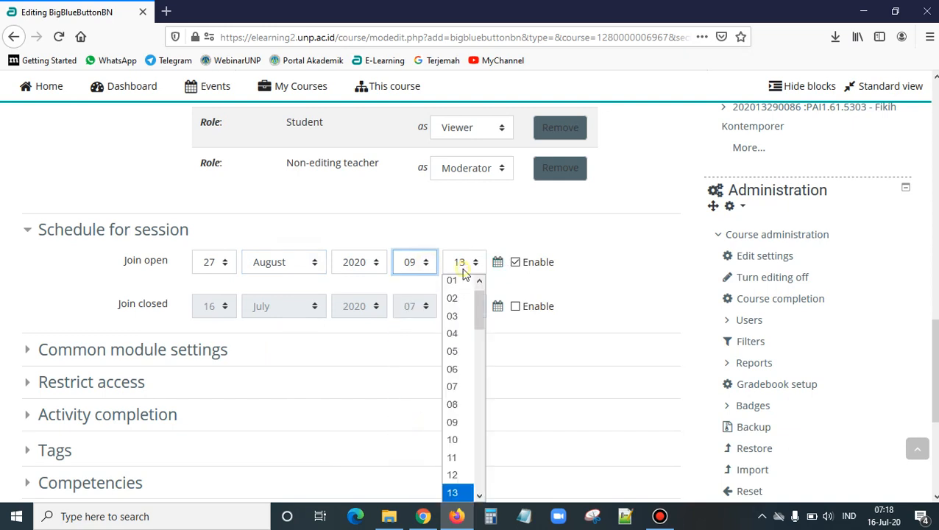
{"action": "type", "text": "401"}
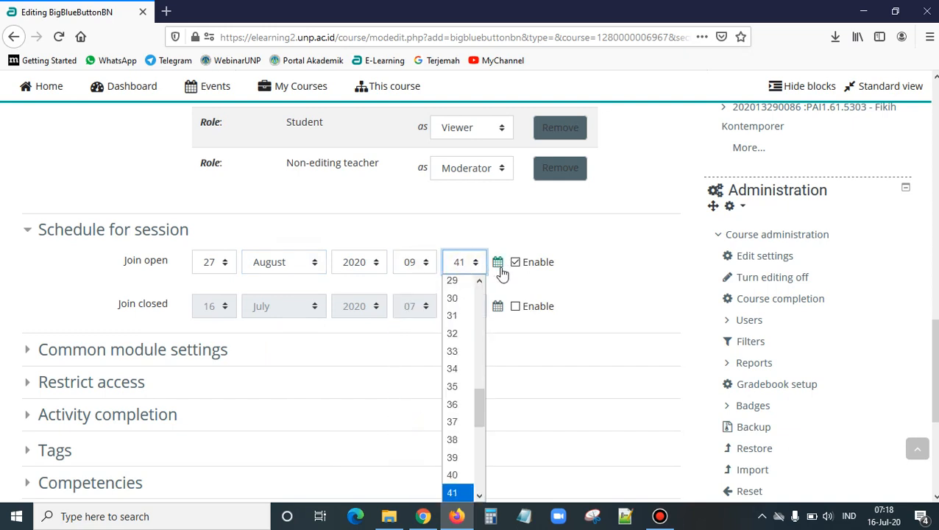
{"action": "left_click", "coordinate": [461, 264]}
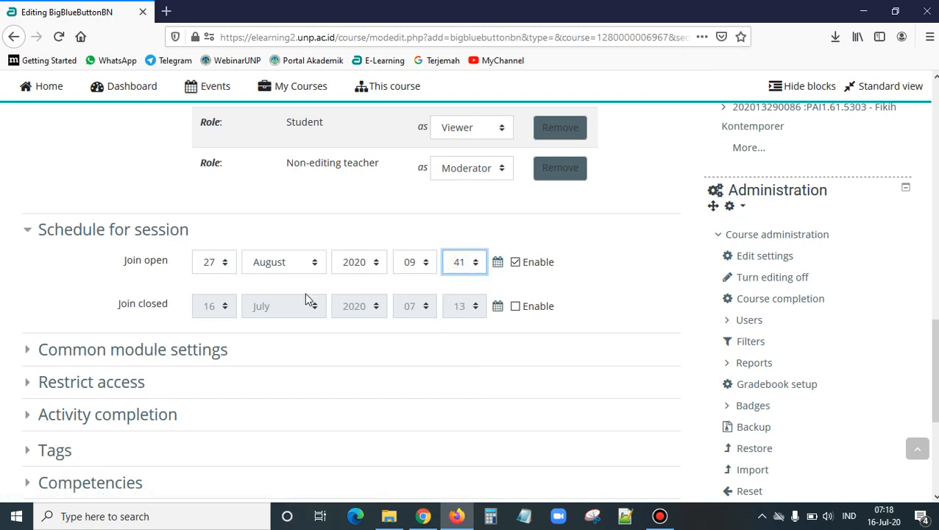
Enable the Join closed schedule and set its date to 27 August 2020
{"action": "left_click", "coordinate": [516, 306]}
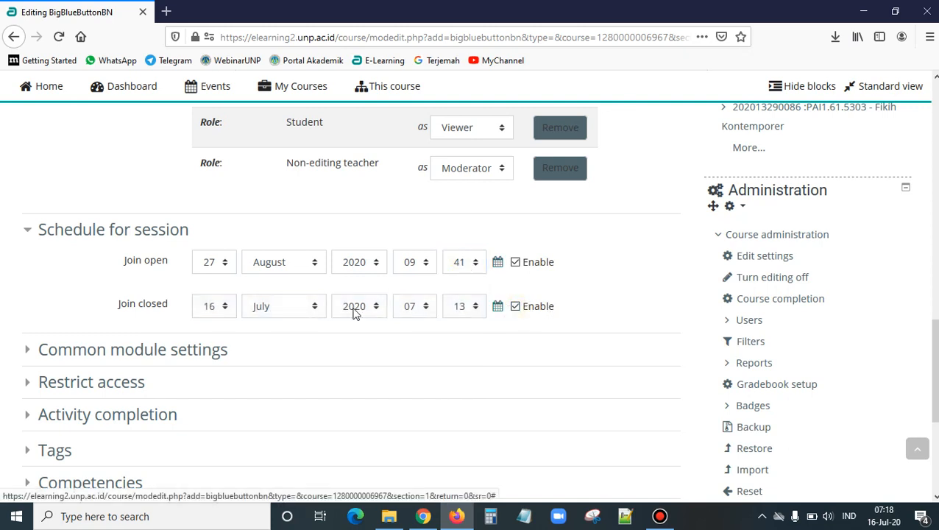
{"action": "left_click", "coordinate": [220, 313]}
{"action": "scroll", "coordinate": [204, 221], "scroll_direction": "down", "scroll_amount": 5}
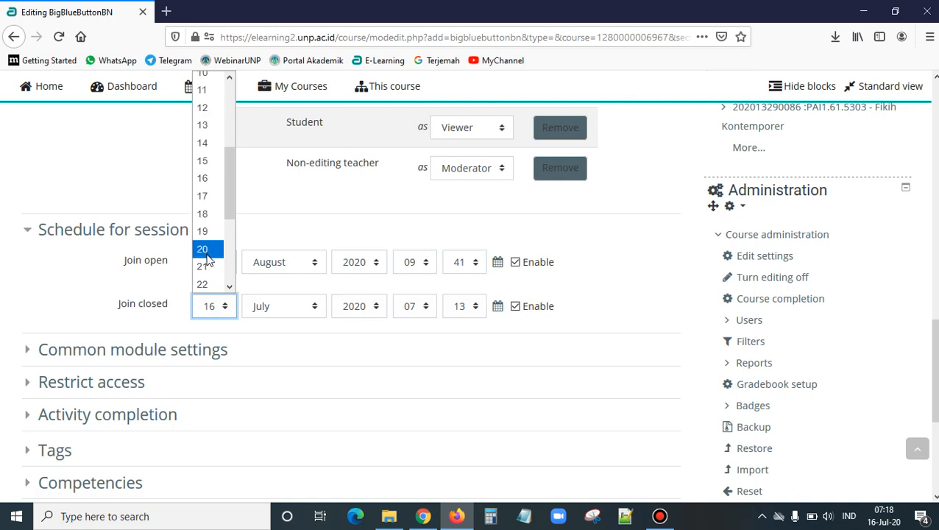
{"action": "left_click", "coordinate": [206, 265]}
{"action": "left_click", "coordinate": [291, 314]}
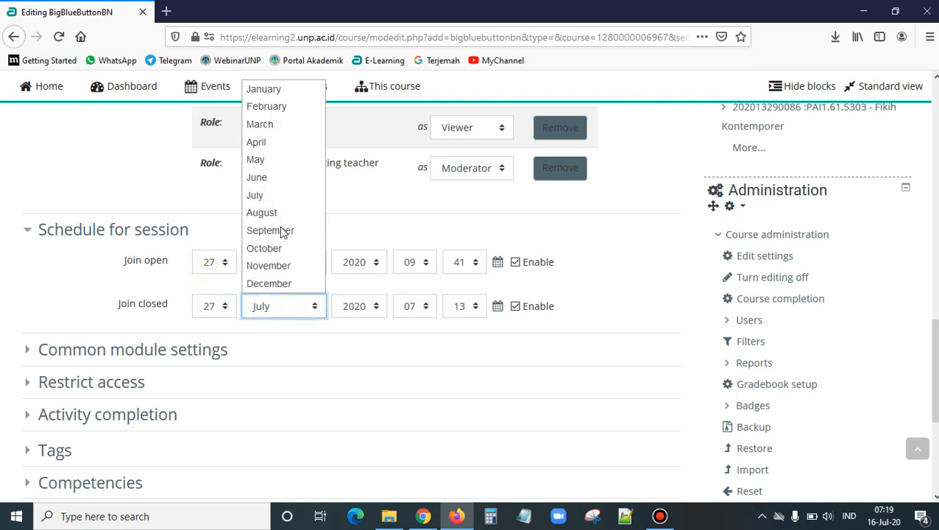
{"action": "left_click", "coordinate": [284, 211]}
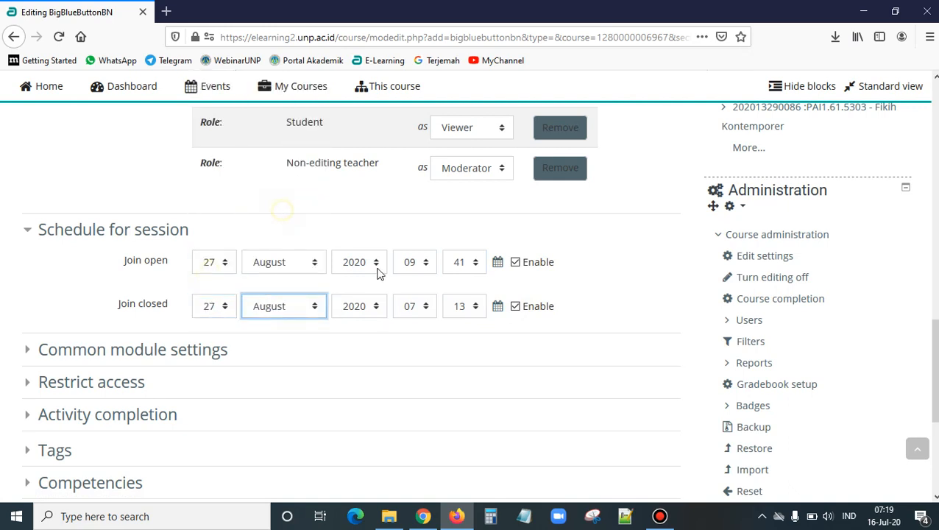
Set the Join closed time of the session to 12:20
{"action": "left_click", "coordinate": [425, 307]}
{"action": "left_click", "coordinate": [403, 283]}
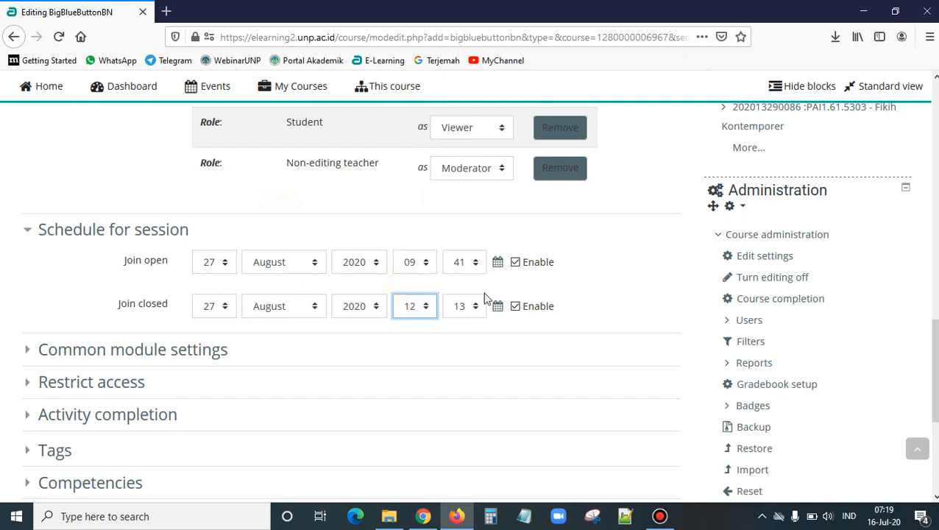
{"action": "left_click", "coordinate": [477, 307]}
{"action": "key", "text": "2"}
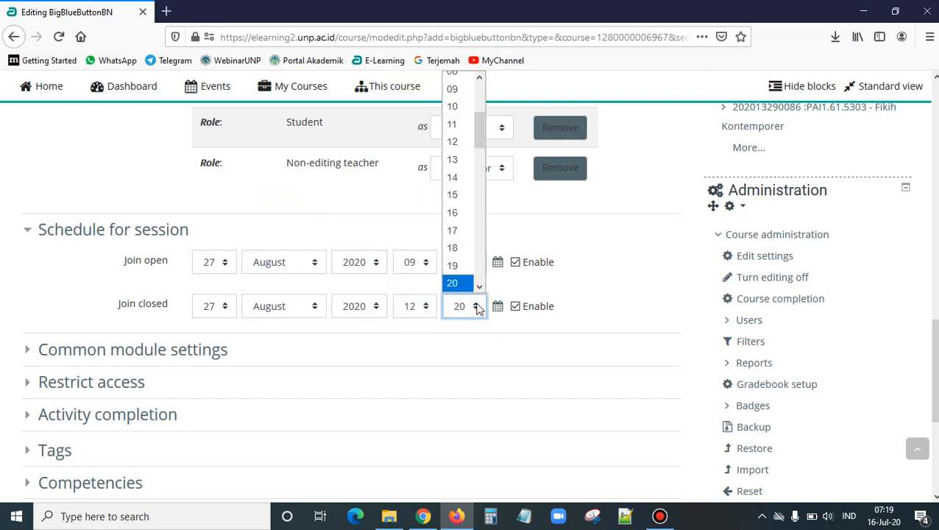
{"action": "left_click", "coordinate": [458, 284]}
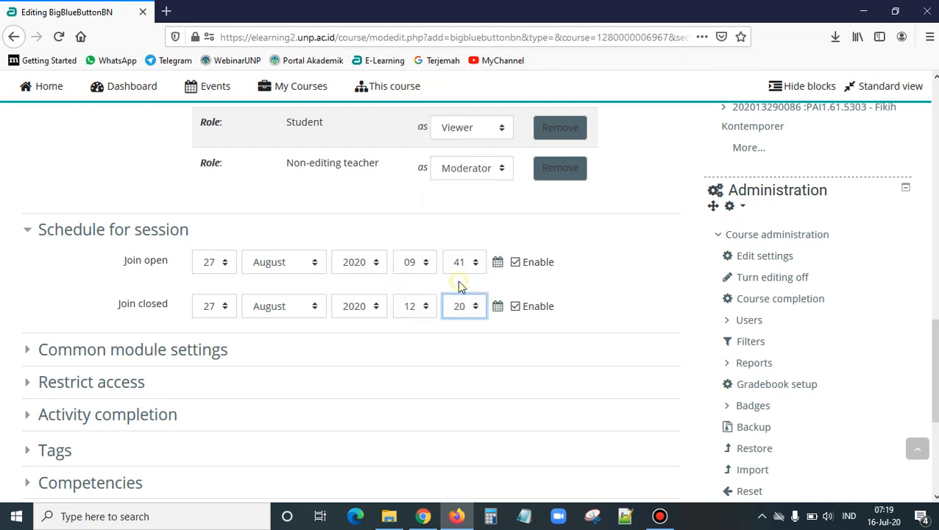
{"action": "left_click", "coordinate": [580, 298]}
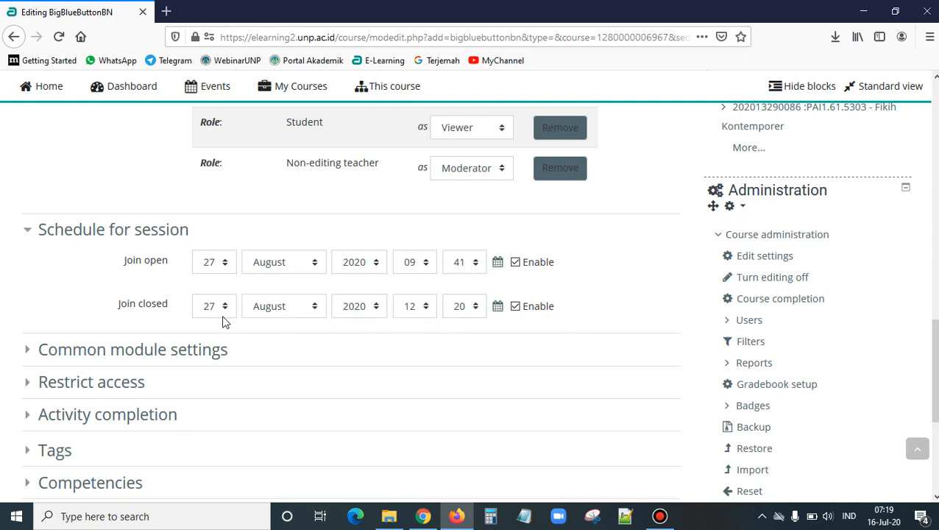
Review the options in the Common module settings and Restrict access sections, collapsing each one again
{"action": "scroll", "coordinate": [147, 333], "scroll_direction": "down", "scroll_amount": 2}
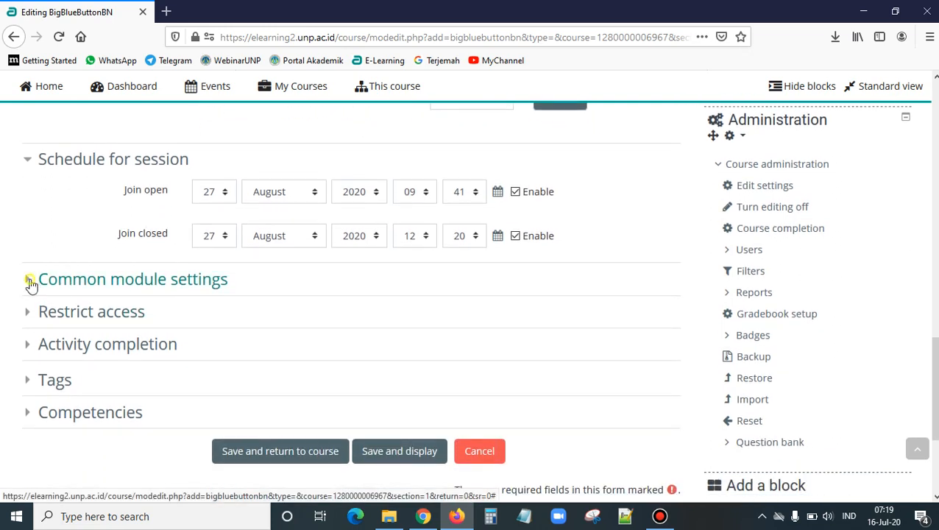
{"action": "left_click", "coordinate": [30, 285]}
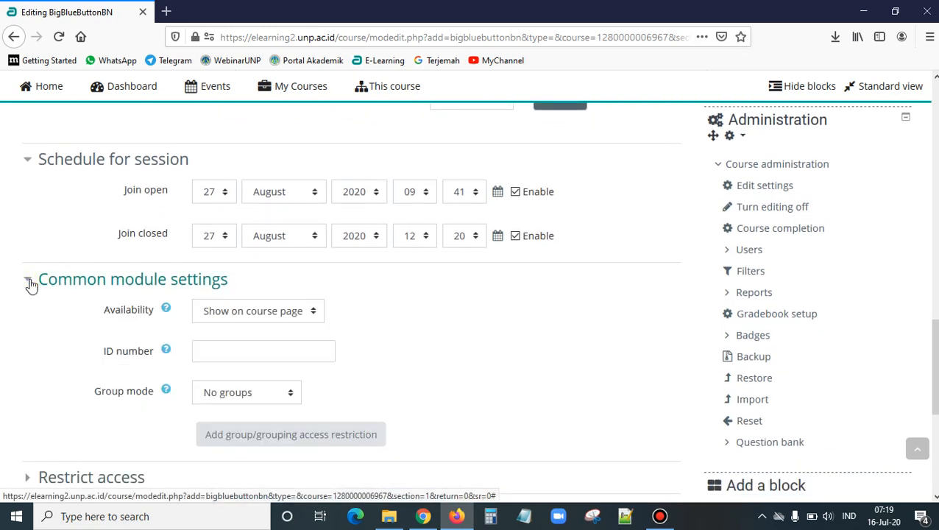
{"action": "left_click", "coordinate": [30, 285]}
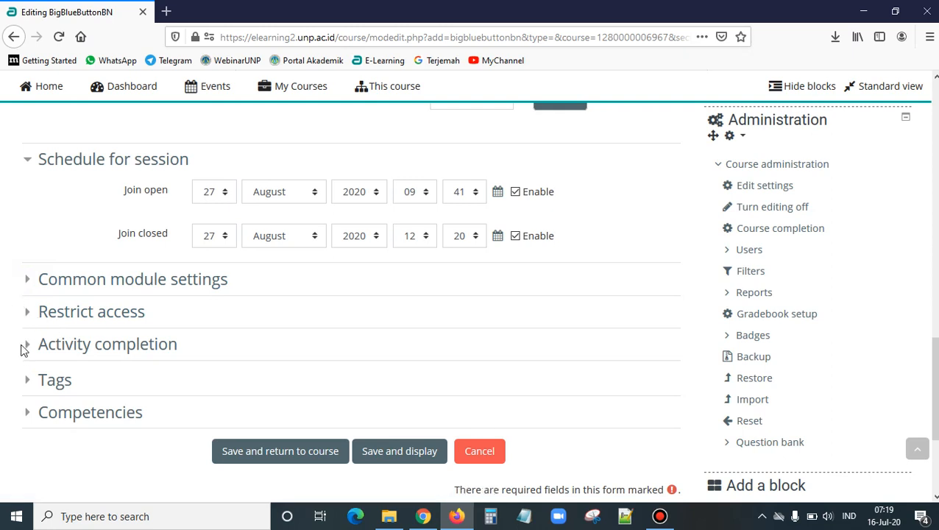
{"action": "left_click", "coordinate": [33, 316]}
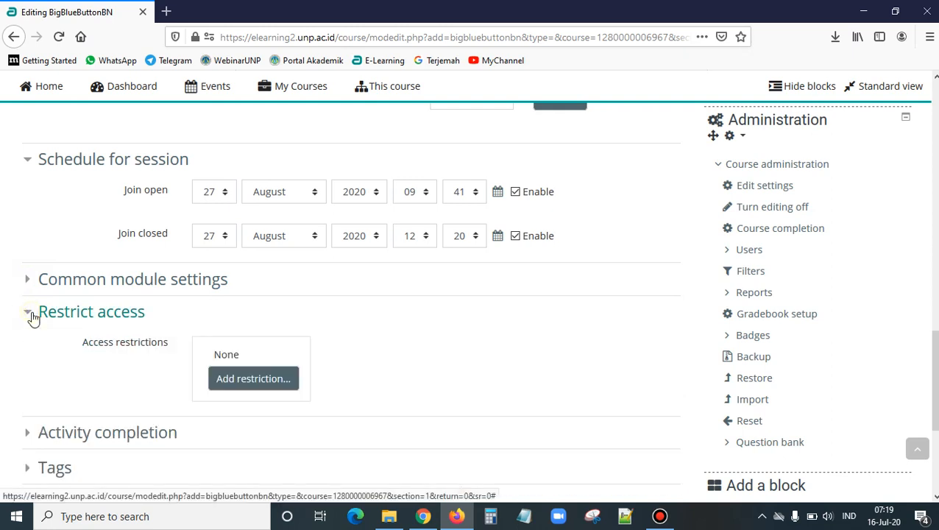
{"action": "left_click", "coordinate": [33, 318]}
Set the meeting's completion tracking to "Show activity as complete when conditions are met" in the Activity completion section
{"action": "left_click", "coordinate": [29, 346]}
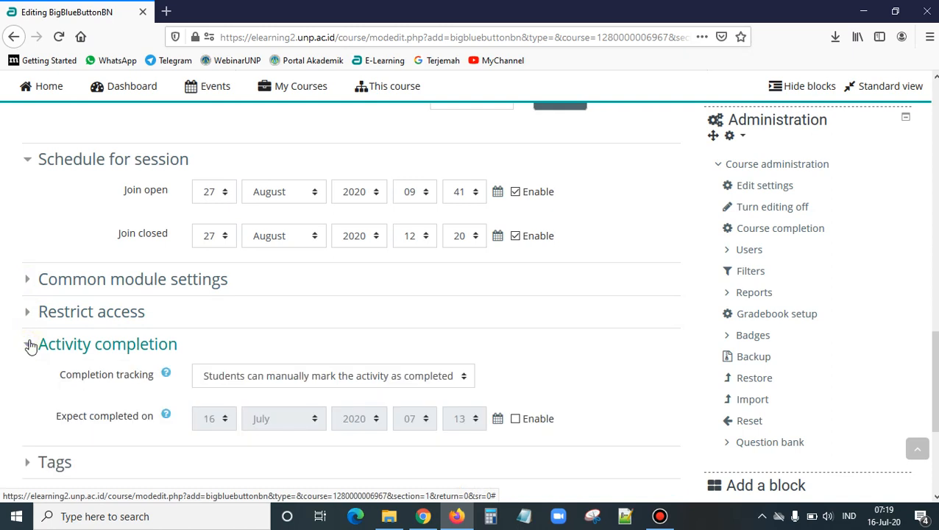
{"action": "scroll", "coordinate": [371, 346], "scroll_direction": "down", "scroll_amount": 3}
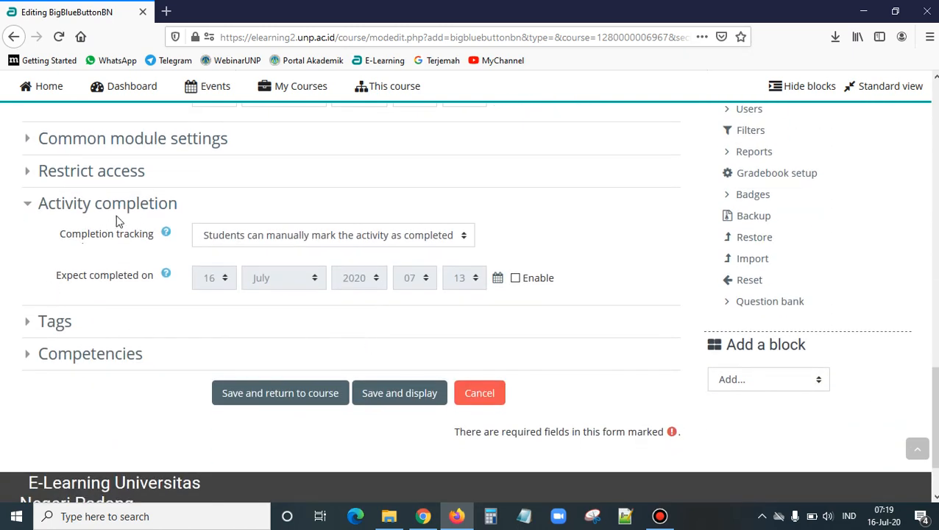
{"action": "left_click", "coordinate": [411, 243]}
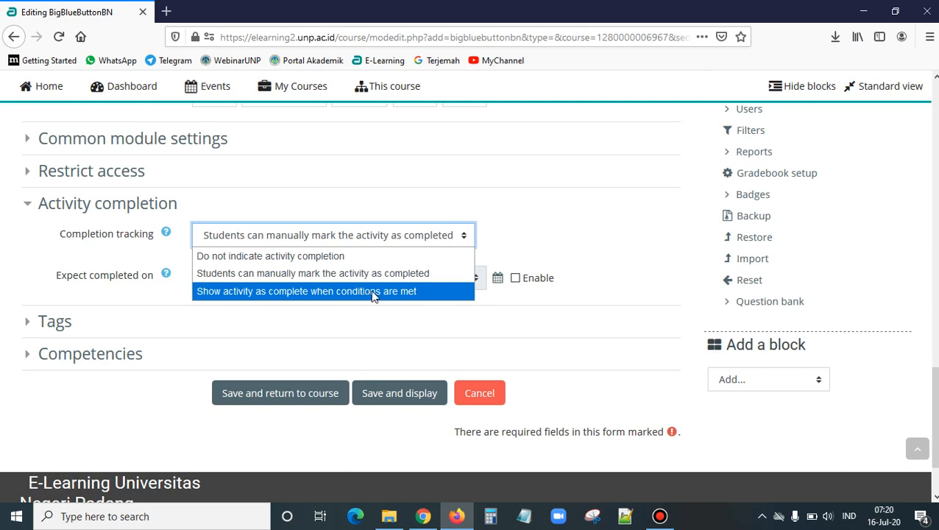
{"action": "left_click", "coordinate": [410, 293]}
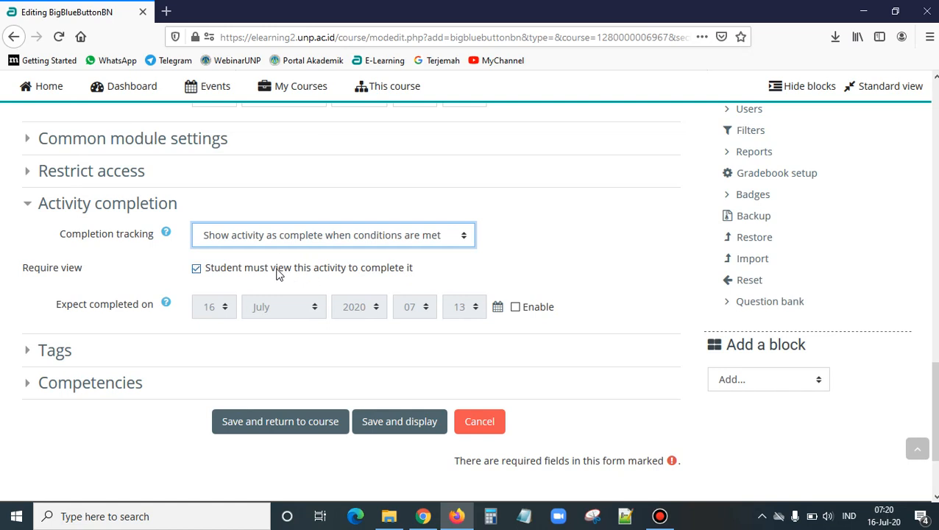
{"action": "left_click", "coordinate": [425, 236]}
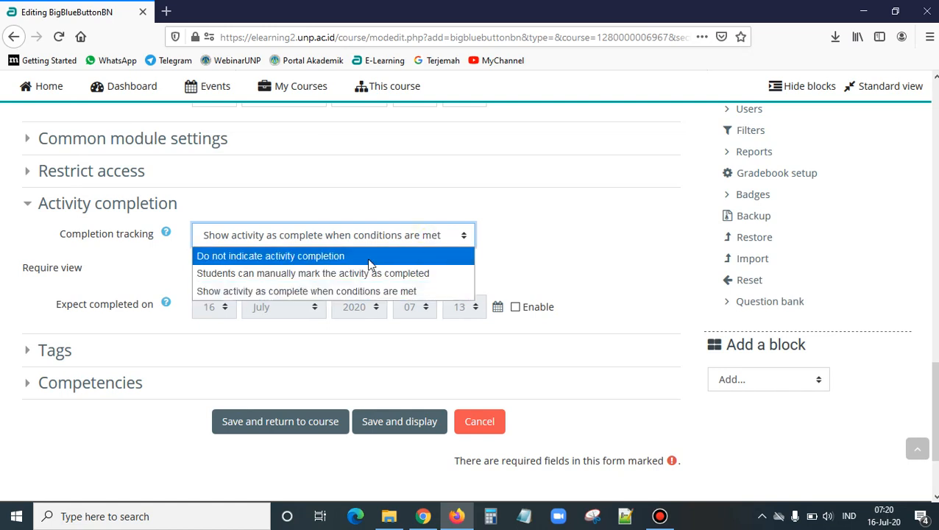
{"action": "left_click", "coordinate": [330, 291]}
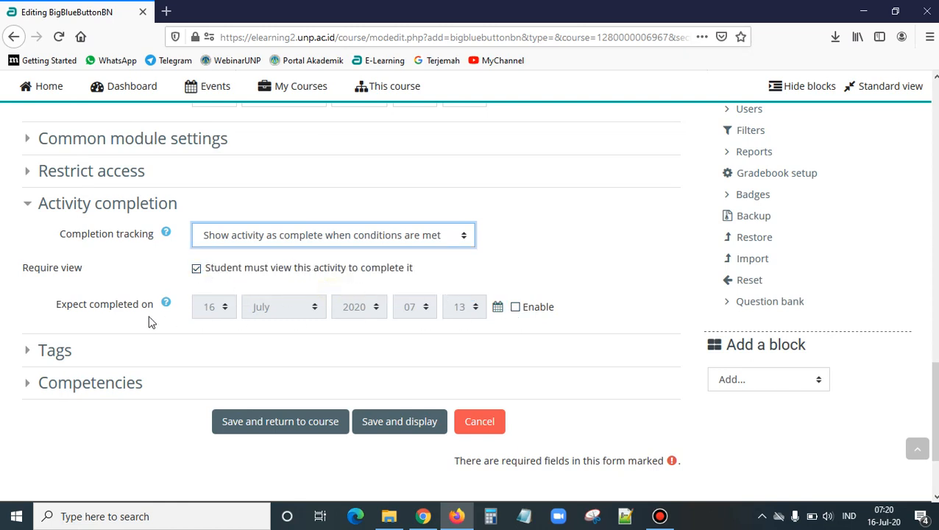
Enable the expected completion date in the Activity completion section and set it to 27 August 2020
{"action": "left_click", "coordinate": [516, 307]}
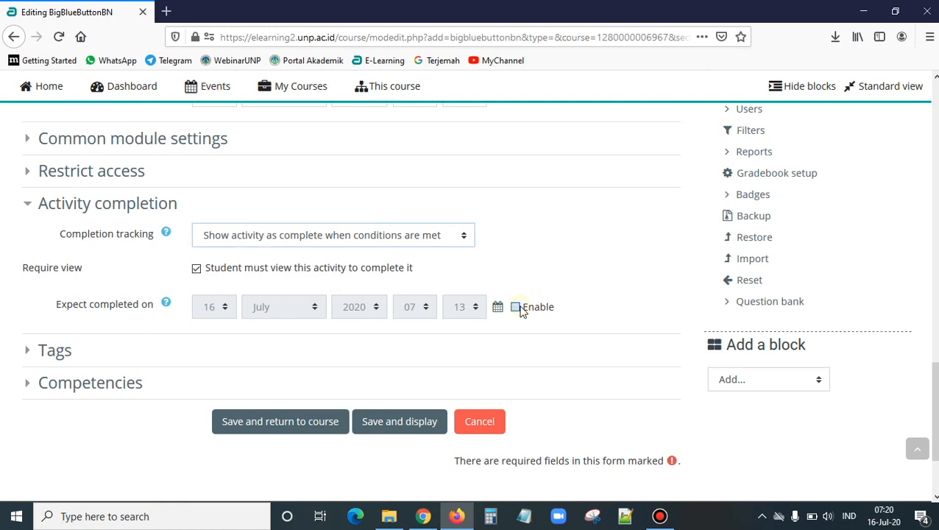
{"action": "left_click", "coordinate": [227, 312]}
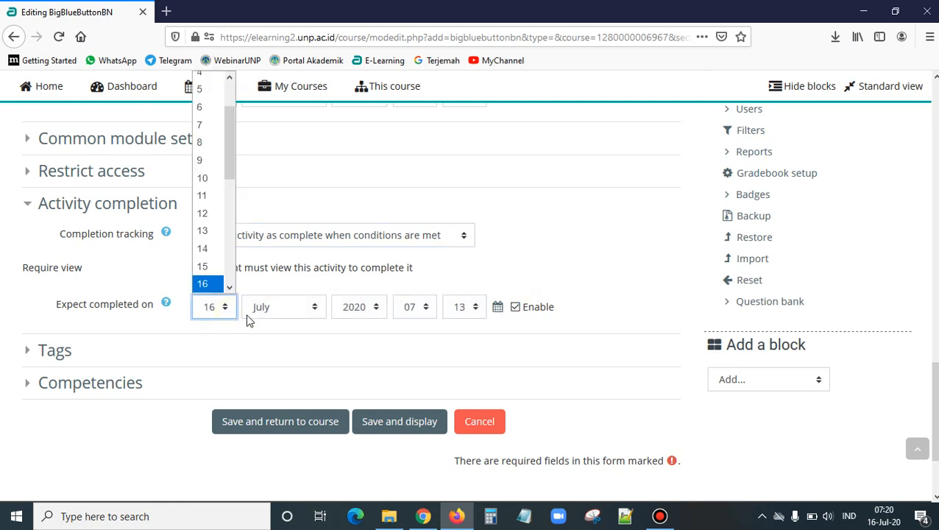
{"action": "left_click", "coordinate": [248, 317]}
{"action": "scroll", "coordinate": [226, 266], "scroll_direction": "down", "scroll_amount": 3}
{"action": "left_click", "coordinate": [222, 188]}
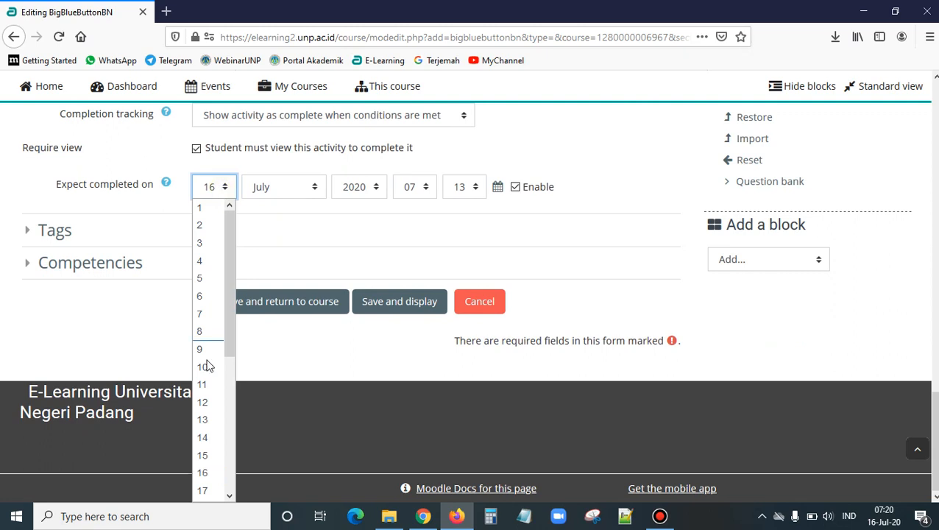
{"action": "scroll", "coordinate": [206, 371], "scroll_direction": "down", "scroll_amount": 4}
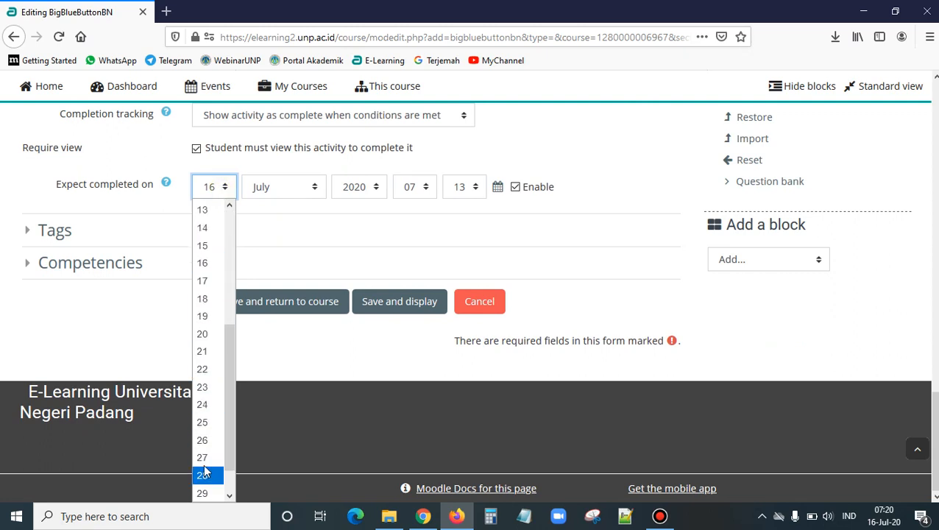
{"action": "left_click", "coordinate": [203, 460]}
{"action": "left_click", "coordinate": [291, 190]}
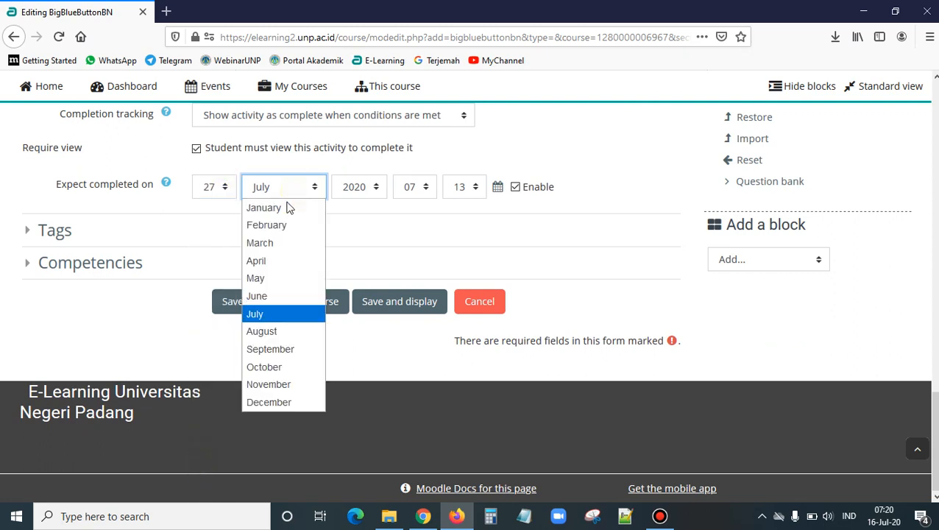
{"action": "left_click", "coordinate": [267, 331]}
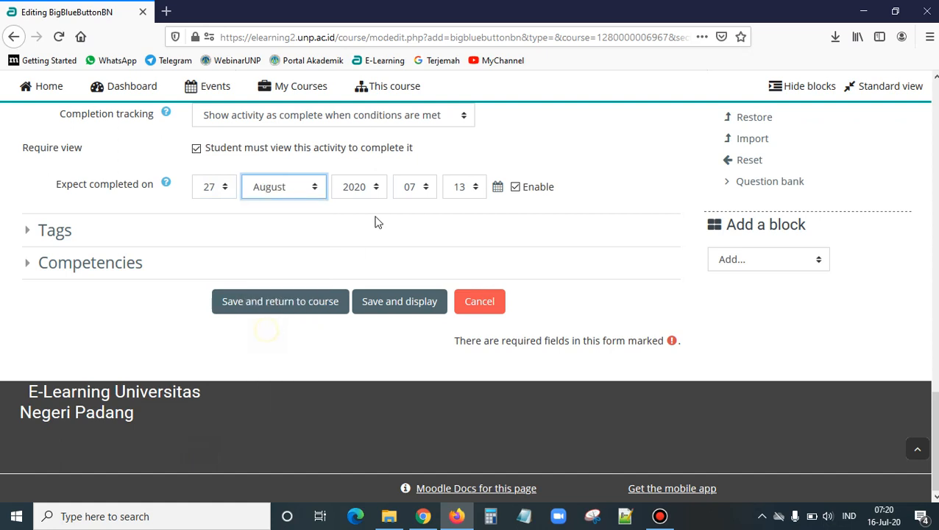
Set the time of the expected completion date to 12:20
{"action": "left_click", "coordinate": [425, 189]}
{"action": "left_click", "coordinate": [409, 420]}
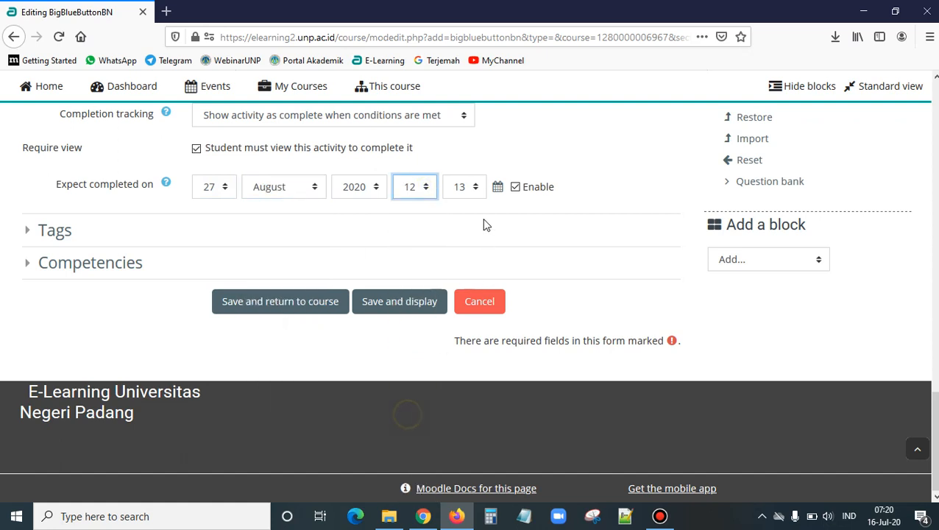
{"action": "left_click", "coordinate": [475, 188]}
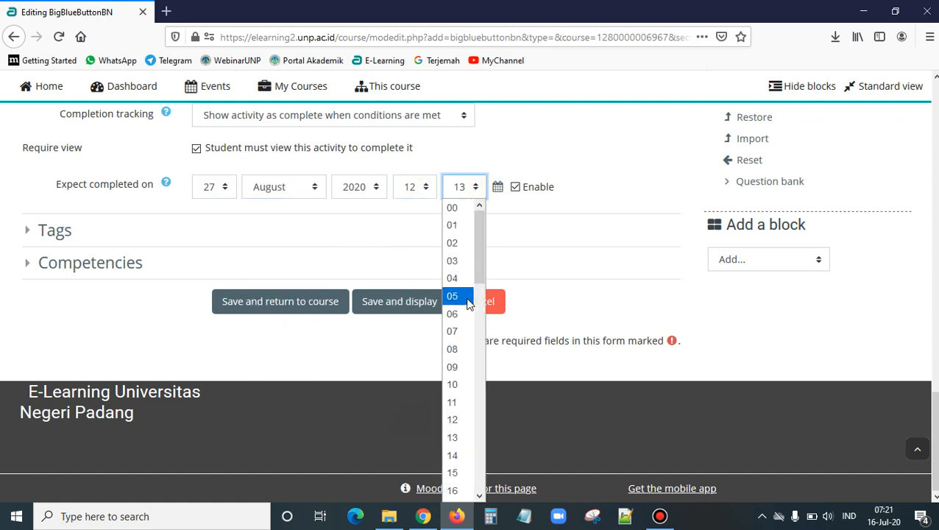
{"action": "type", "text": "20"}
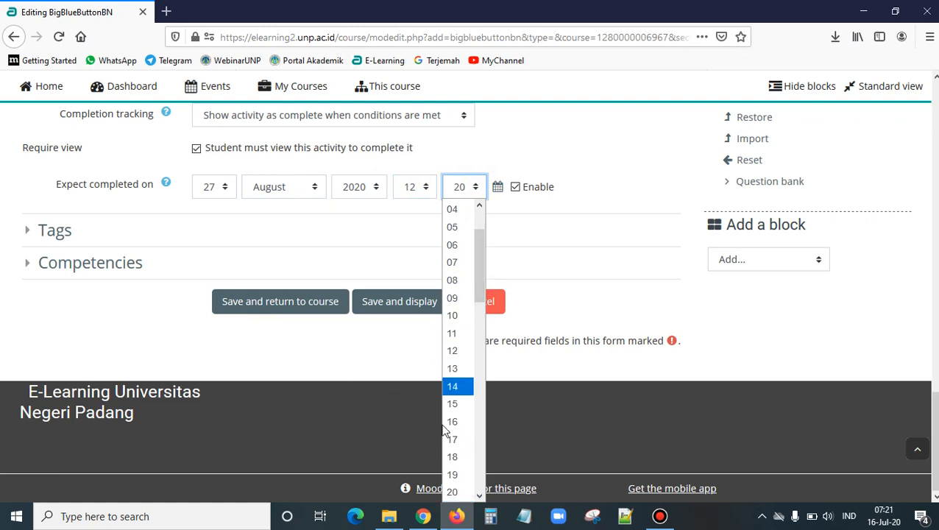
{"action": "left_click", "coordinate": [452, 491]}
{"action": "scroll", "coordinate": [536, 211], "scroll_direction": "up", "scroll_amount": 3}
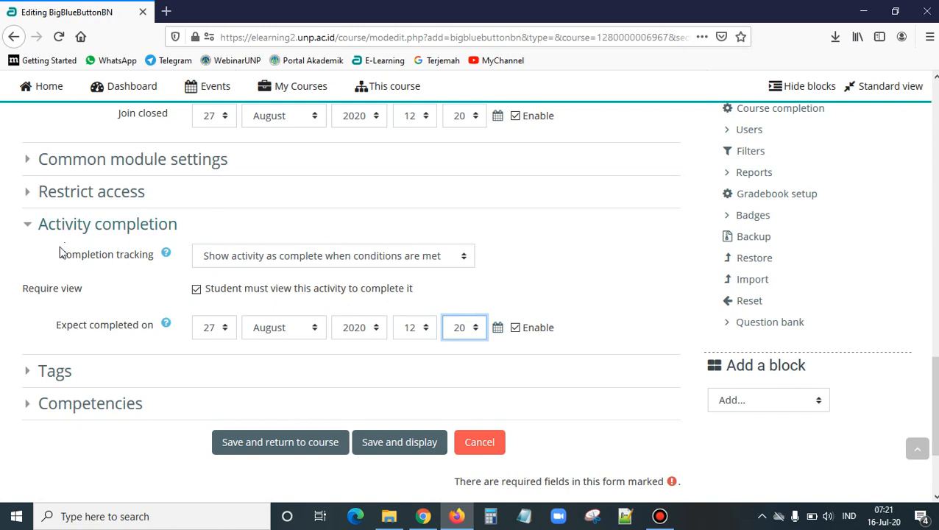
Check the Tags section, then save the meeting settings and return to the course
{"action": "left_click", "coordinate": [31, 374]}
{"action": "left_click", "coordinate": [31, 373]}
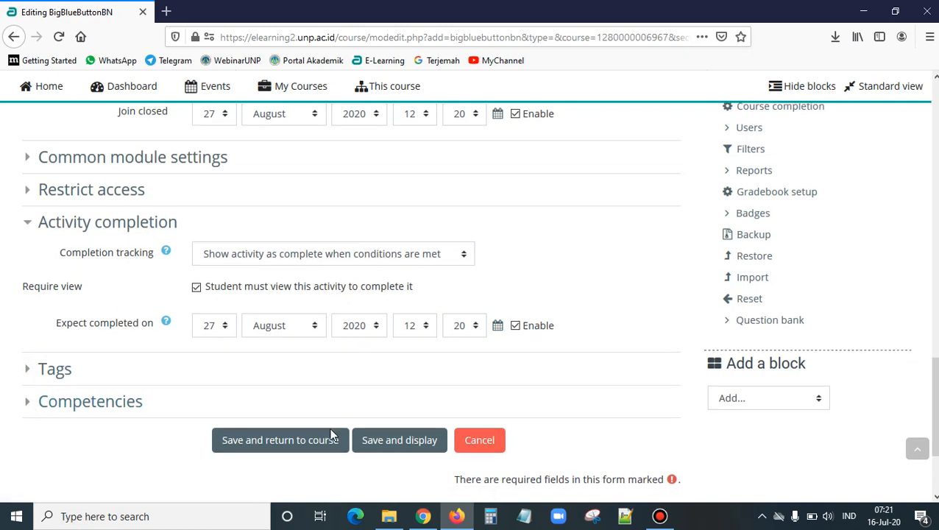
{"action": "scroll", "coordinate": [306, 366], "scroll_direction": "down", "scroll_amount": 2}
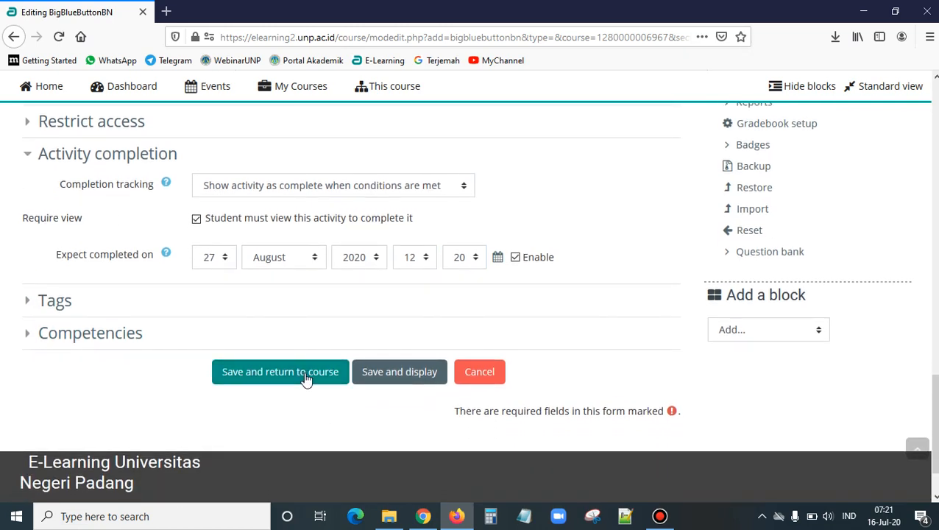
{"action": "left_click", "coordinate": [305, 373]}
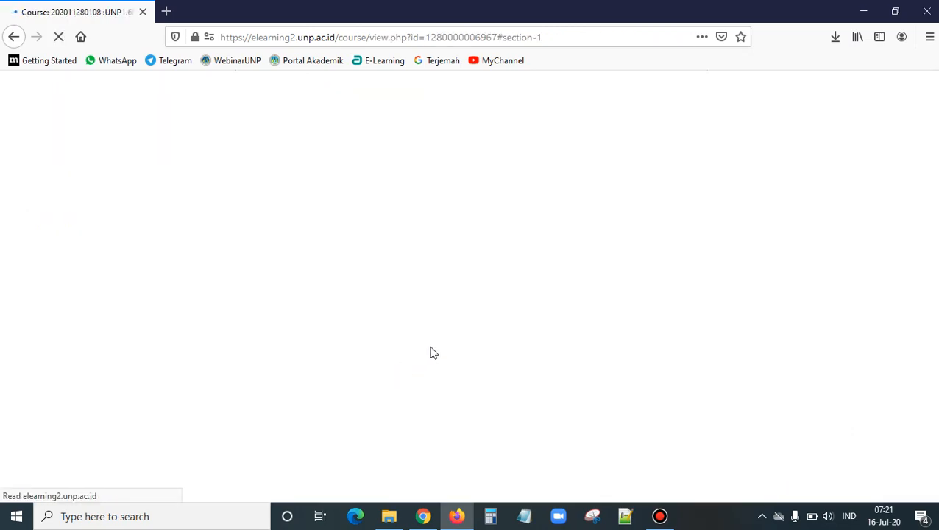
Open the meeting "Tatap Muka Maya Materi Pertama: Hakikat Manusia Dalam Islam" from the course page and check its opening and closing schedule
{"action": "scroll", "coordinate": [432, 356], "scroll_direction": "down", "scroll_amount": 15}
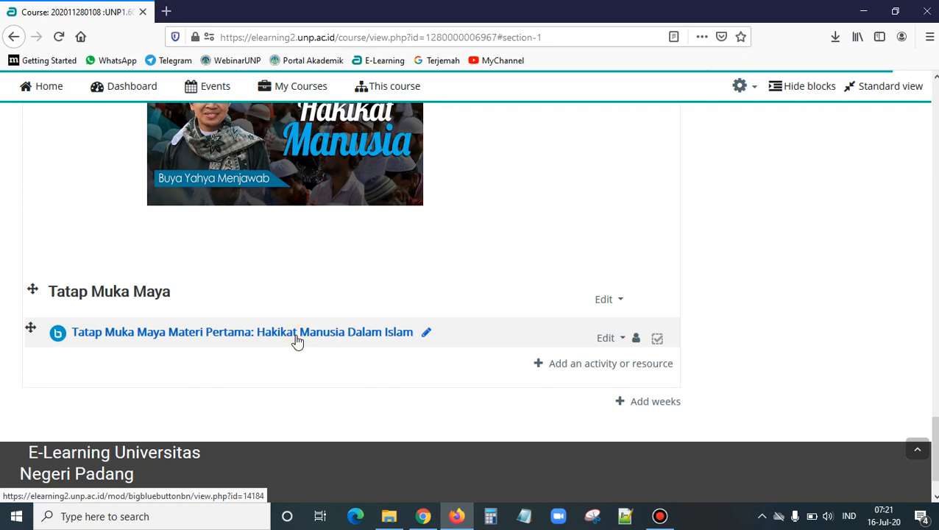
{"action": "left_click", "coordinate": [297, 338]}
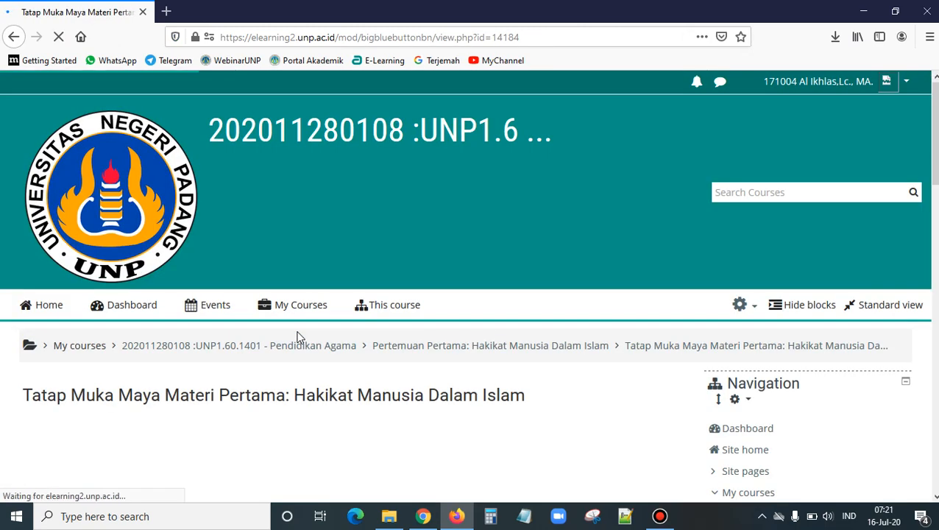
{"action": "scroll", "coordinate": [125, 324], "scroll_direction": "down", "scroll_amount": 2}
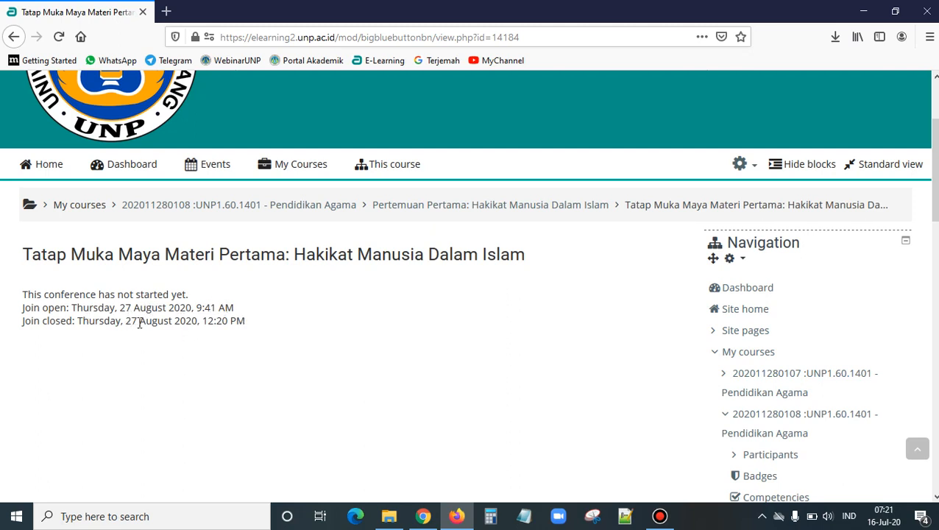
{"action": "scroll", "coordinate": [381, 339], "scroll_direction": "down", "scroll_amount": 3}
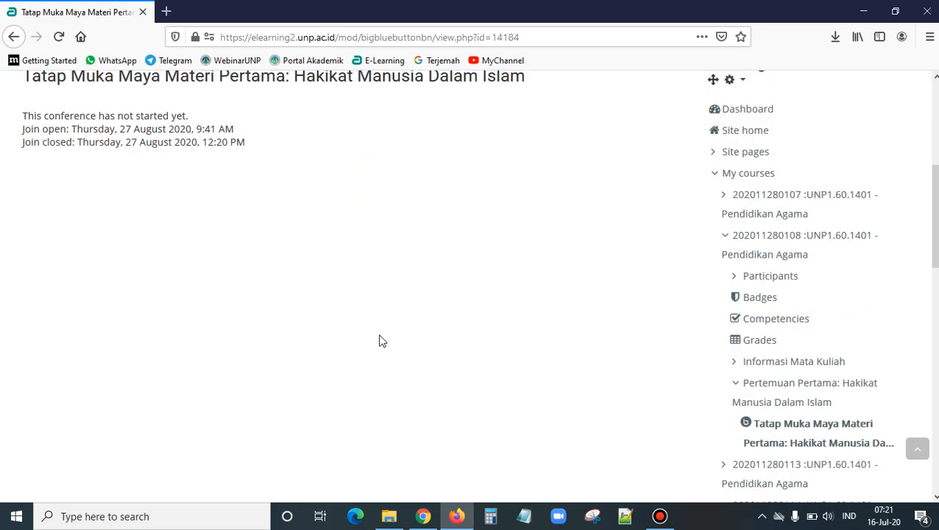
{"action": "scroll", "coordinate": [462, 324], "scroll_direction": "up", "scroll_amount": 1}
{"action": "scroll", "coordinate": [462, 324], "scroll_direction": "up", "scroll_amount": 1}
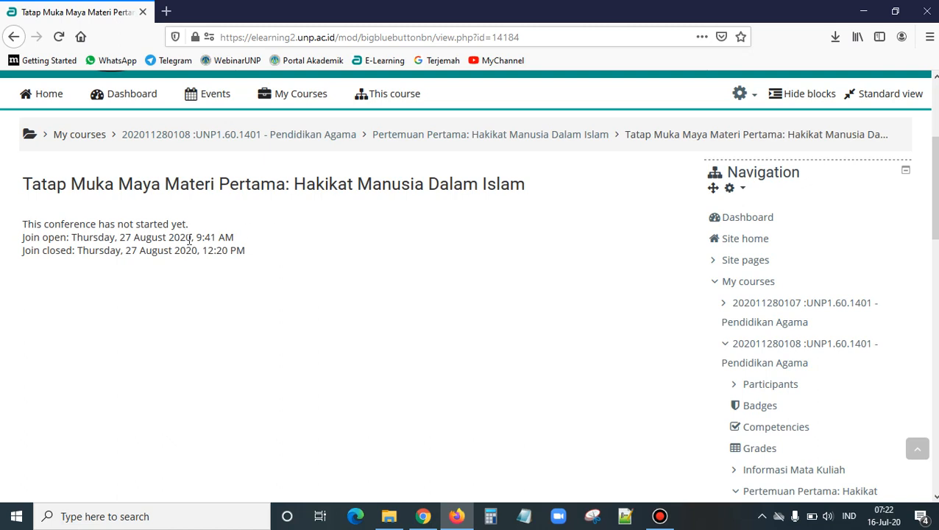
Switch to the Student role and view the meeting page as a student sees it
{"action": "scroll", "coordinate": [426, 271], "scroll_direction": "up", "scroll_amount": 3}
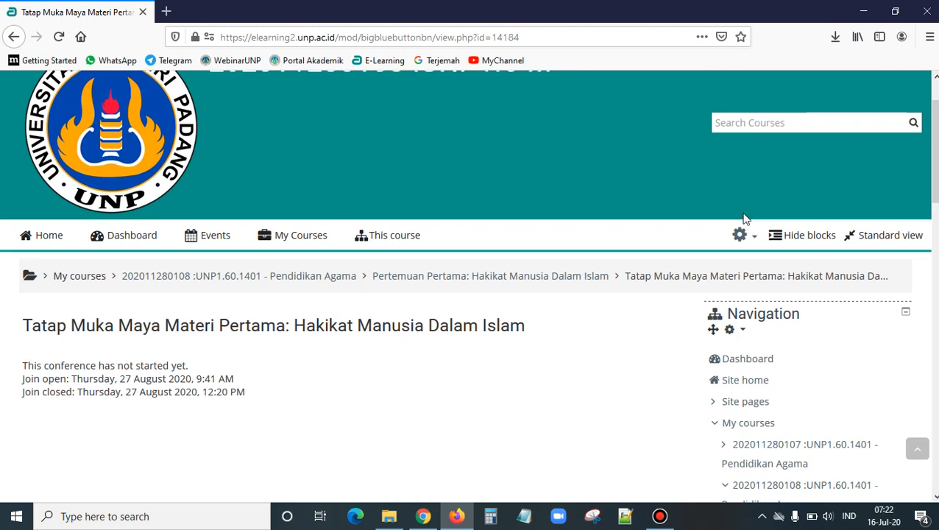
{"action": "scroll", "coordinate": [745, 216], "scroll_direction": "up", "scroll_amount": 1}
{"action": "left_click", "coordinate": [910, 82]}
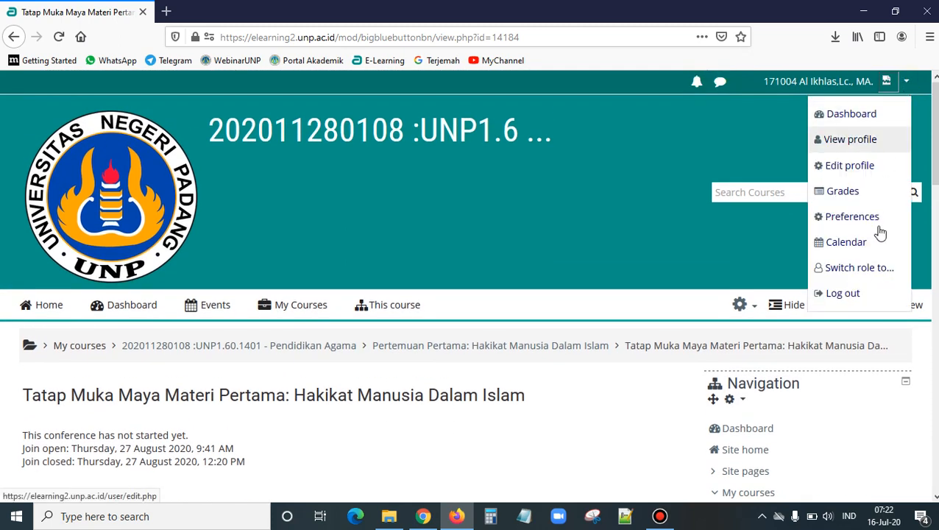
{"action": "left_click", "coordinate": [861, 266]}
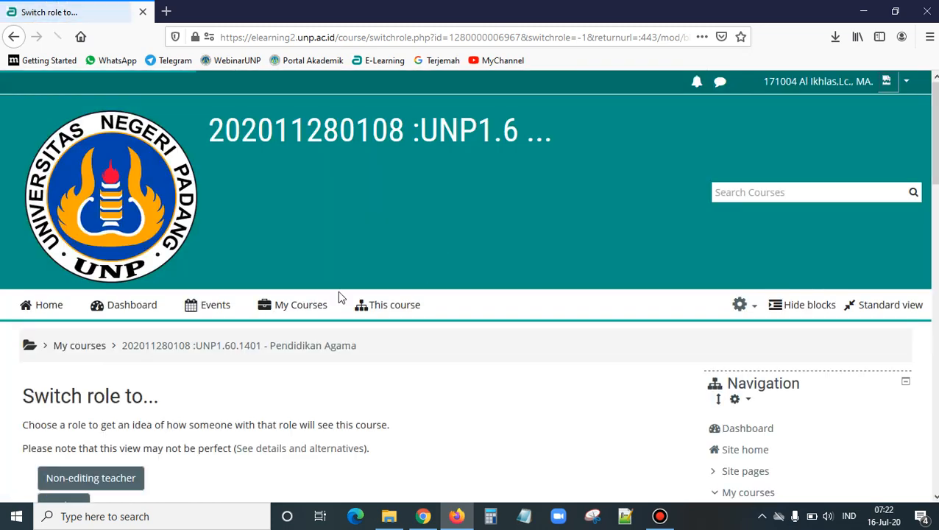
{"action": "scroll", "coordinate": [338, 295], "scroll_direction": "down", "scroll_amount": 3}
{"action": "left_click", "coordinate": [70, 294]}
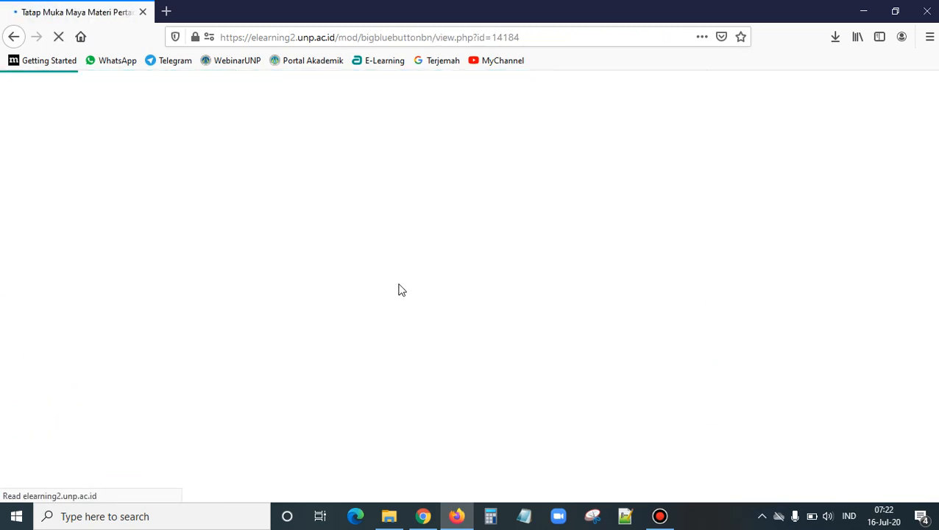
{"action": "scroll", "coordinate": [227, 284], "scroll_direction": "down", "scroll_amount": 5}
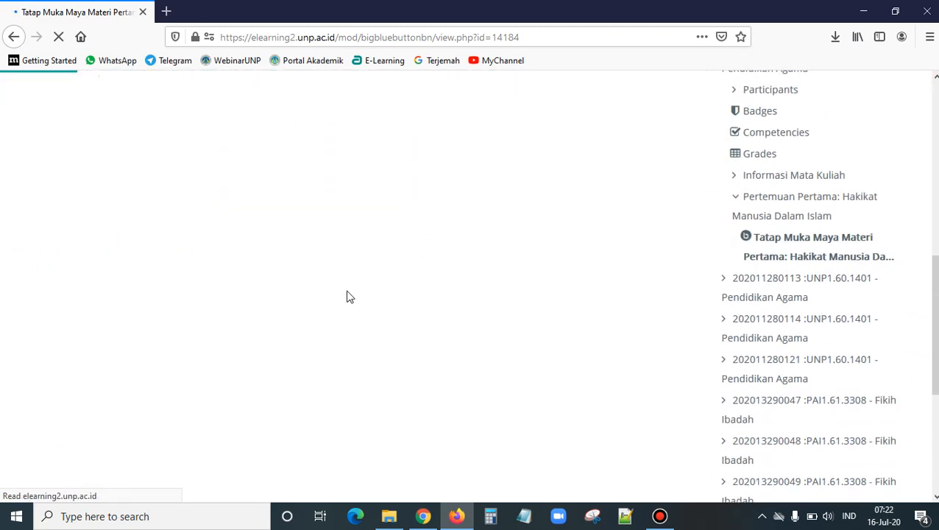
{"action": "scroll", "coordinate": [350, 296], "scroll_direction": "up", "scroll_amount": 3}
{"action": "scroll", "coordinate": [147, 255], "scroll_direction": "up", "scroll_amount": 2}
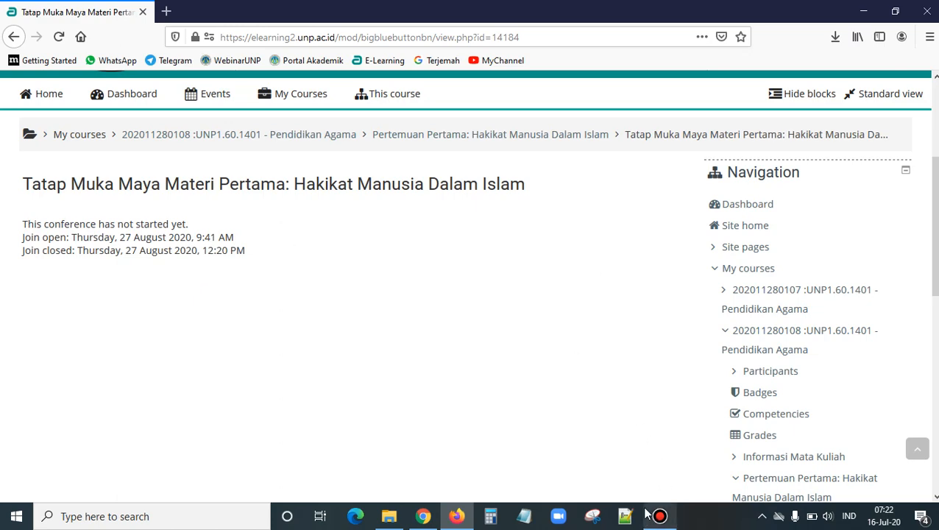
Reopen the meeting's settings for editing and set its Join open date to 16 July 2020
{"action": "mouse_move", "coordinate": [657, 514]}
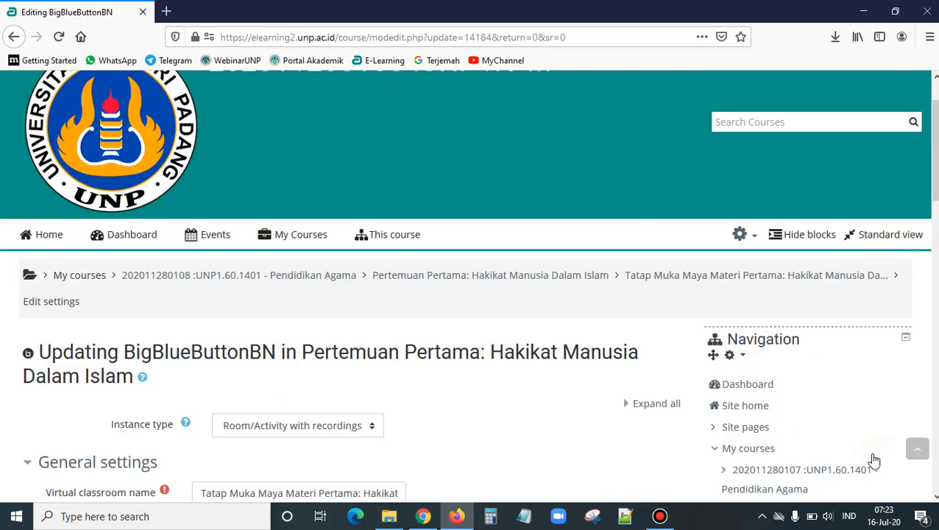
{"action": "scroll", "coordinate": [613, 341], "scroll_direction": "down", "scroll_amount": 1}
{"action": "scroll", "coordinate": [607, 340], "scroll_direction": "down", "scroll_amount": 2}
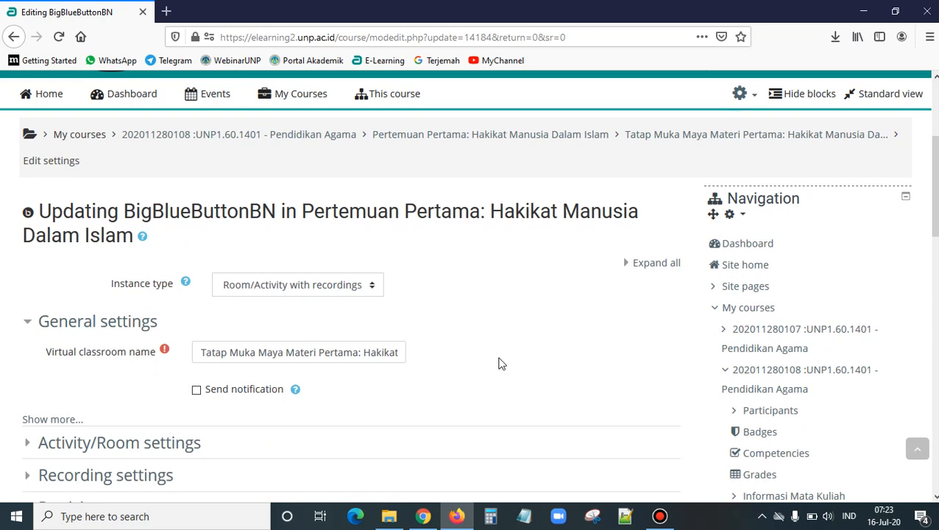
{"action": "scroll", "coordinate": [516, 375], "scroll_direction": "down", "scroll_amount": 3}
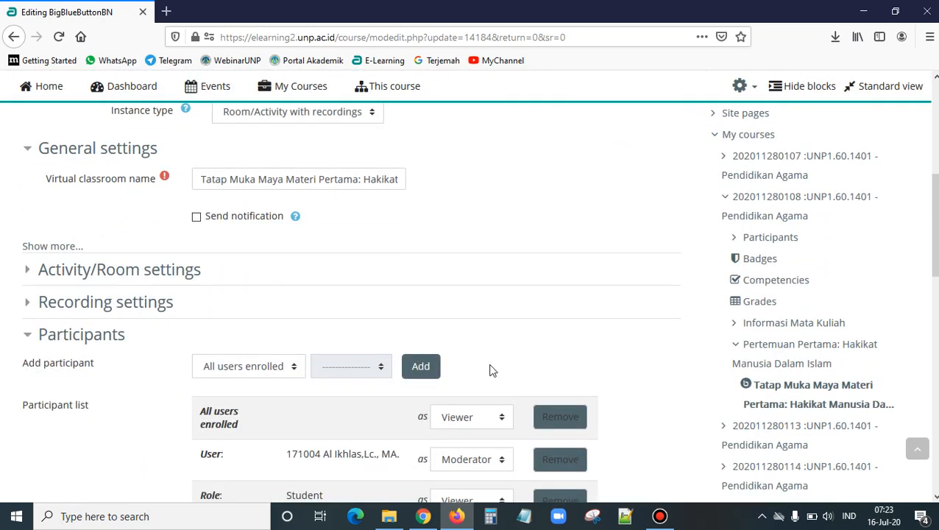
{"action": "scroll", "coordinate": [490, 368], "scroll_direction": "down", "scroll_amount": 4}
{"action": "scroll", "coordinate": [538, 352], "scroll_direction": "down", "scroll_amount": 3}
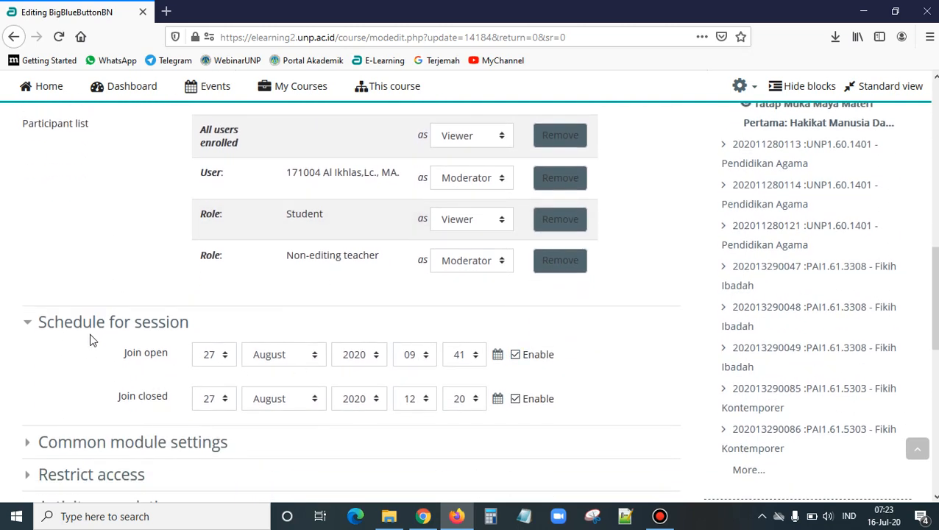
{"action": "left_click", "coordinate": [224, 356]}
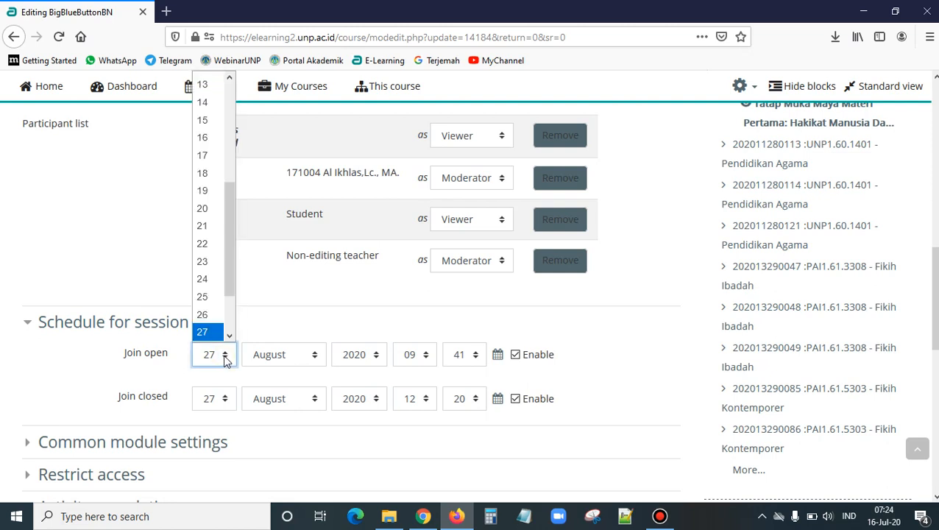
{"action": "left_click_drag", "start_coordinate": [229, 274], "coordinate": [234, 193]}
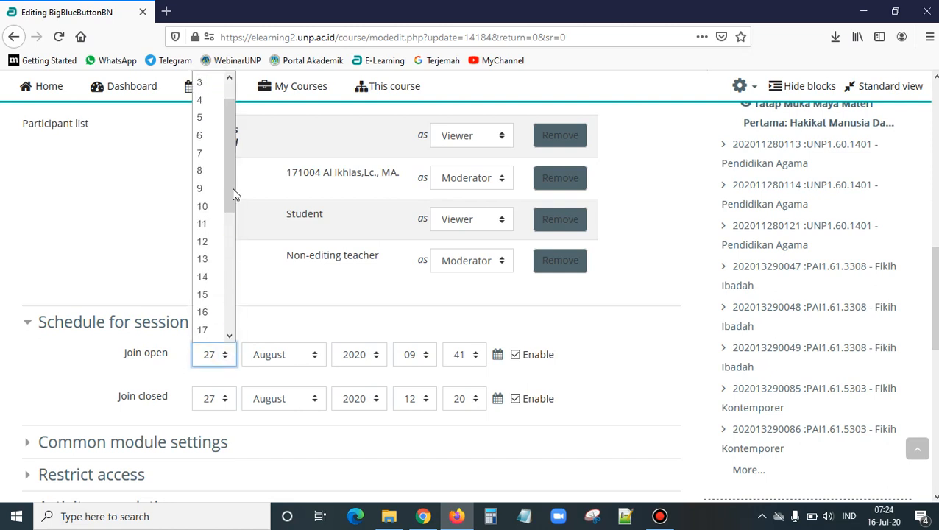
{"action": "left_click", "coordinate": [200, 315]}
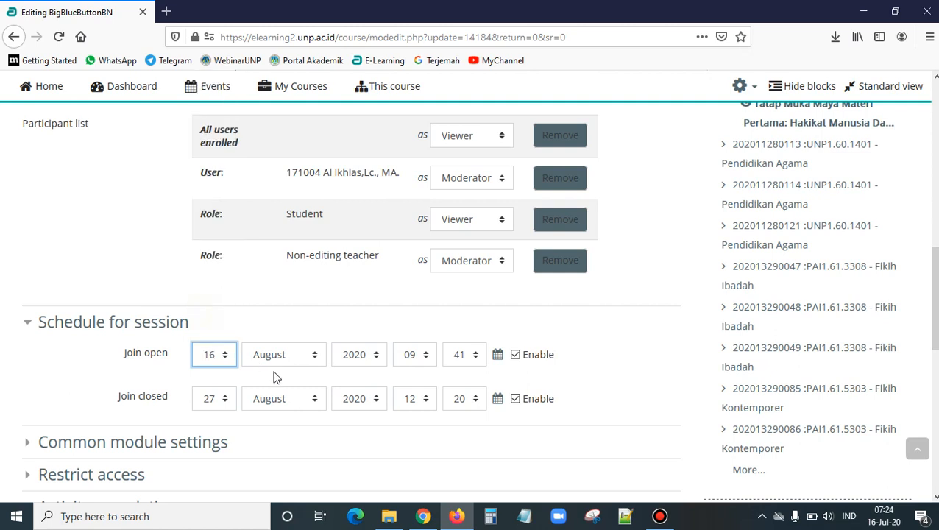
{"action": "left_click", "coordinate": [310, 358]}
{"action": "left_click", "coordinate": [284, 246]}
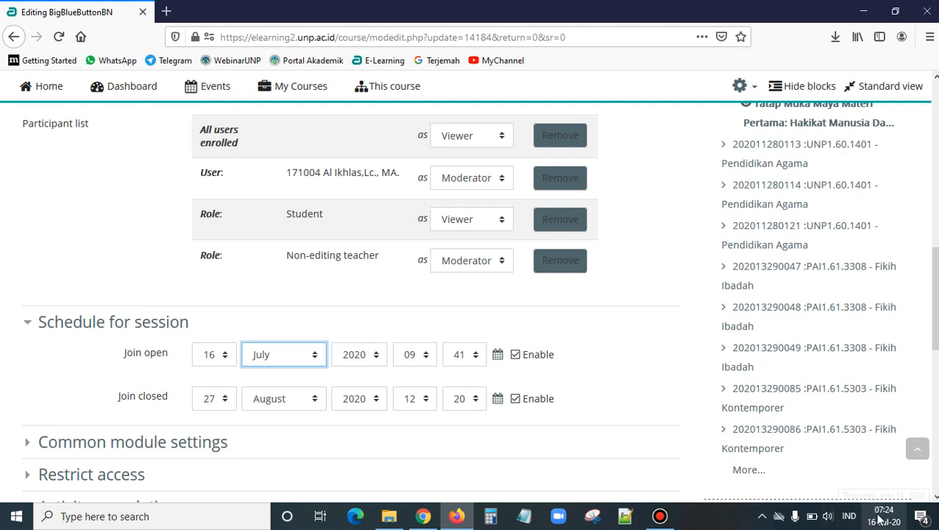
Set the hour of the Join open time to 07 and choose its minutes
{"action": "mouse_move", "coordinate": [880, 520]}
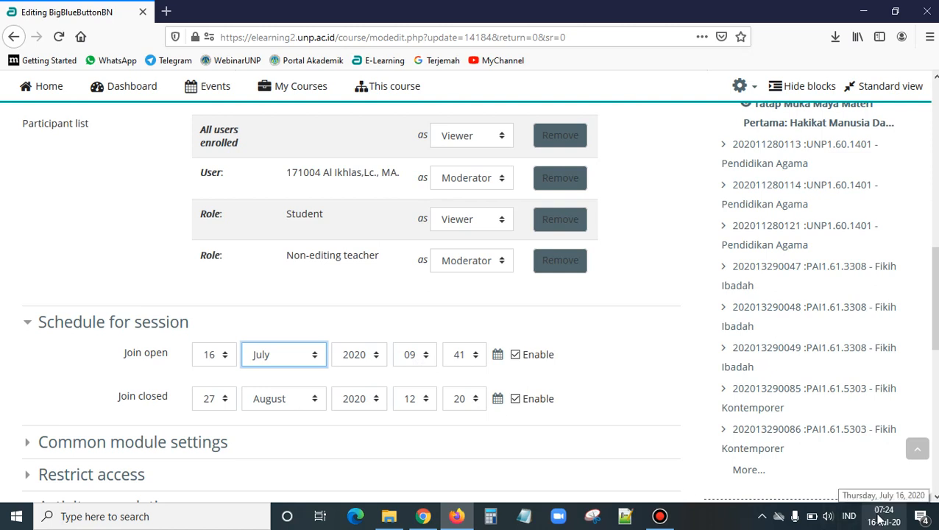
{"action": "left_click", "coordinate": [427, 356]}
{"action": "left_click", "coordinate": [403, 204]}
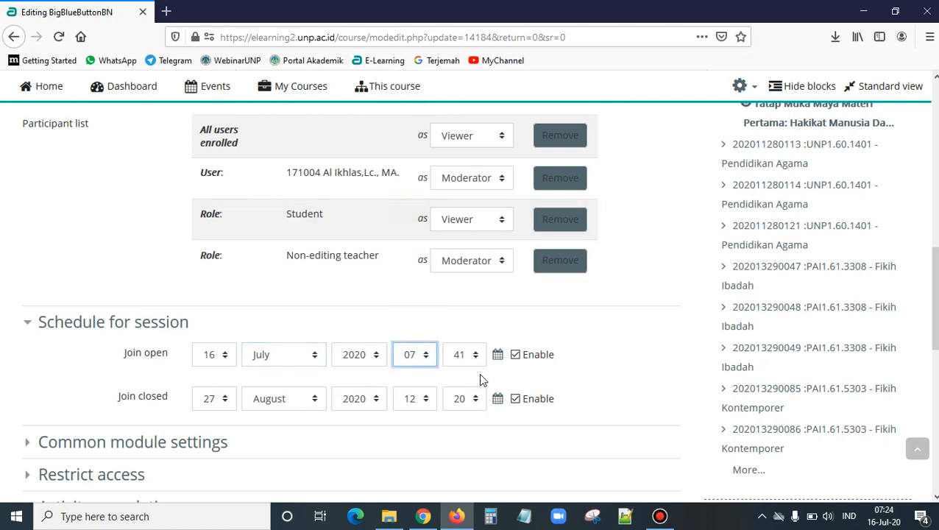
{"action": "left_click", "coordinate": [475, 356]}
{"action": "scroll", "coordinate": [464, 280], "scroll_direction": "up", "scroll_amount": 1}
{"action": "scroll", "coordinate": [464, 280], "scroll_direction": "up", "scroll_amount": 1}
{"action": "left_click", "coordinate": [465, 184]}
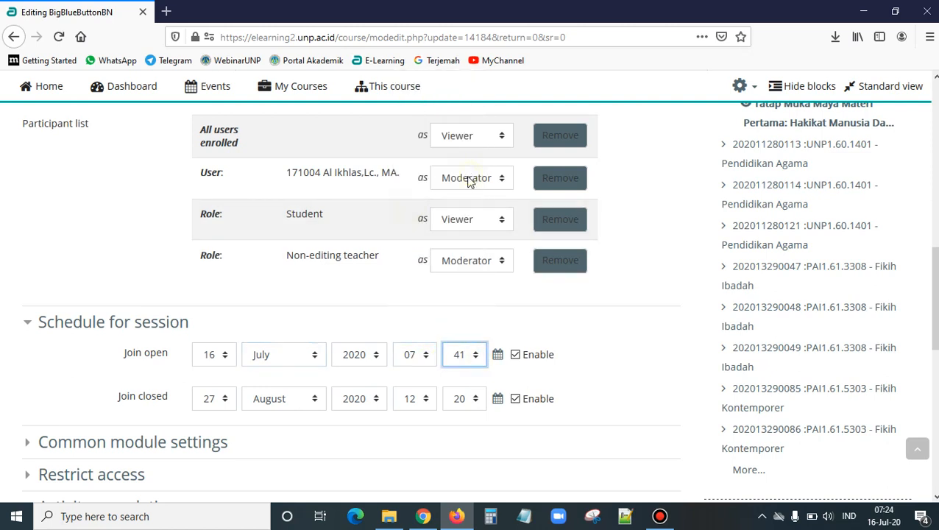
Set the meeting's Join closed date to 16 July 2020
{"action": "left_click", "coordinate": [233, 399]}
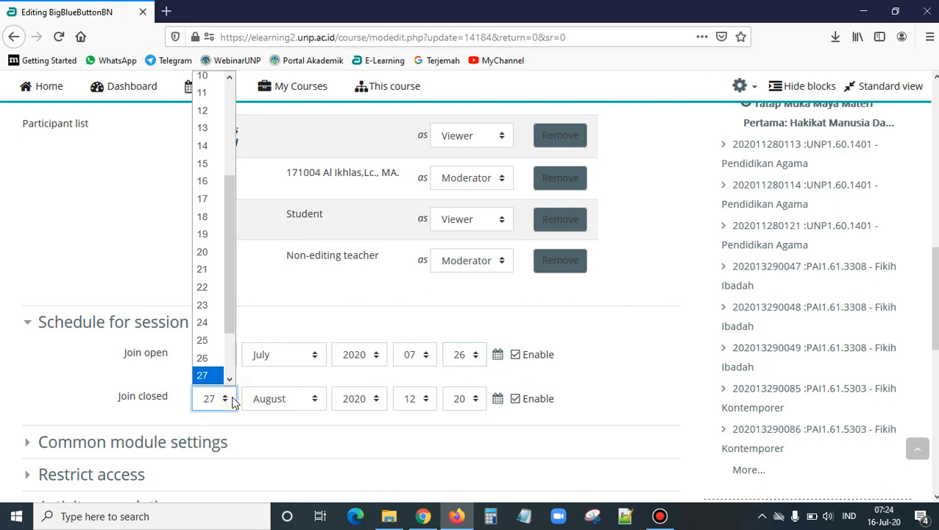
{"action": "left_click", "coordinate": [204, 180]}
{"action": "left_click", "coordinate": [291, 398]}
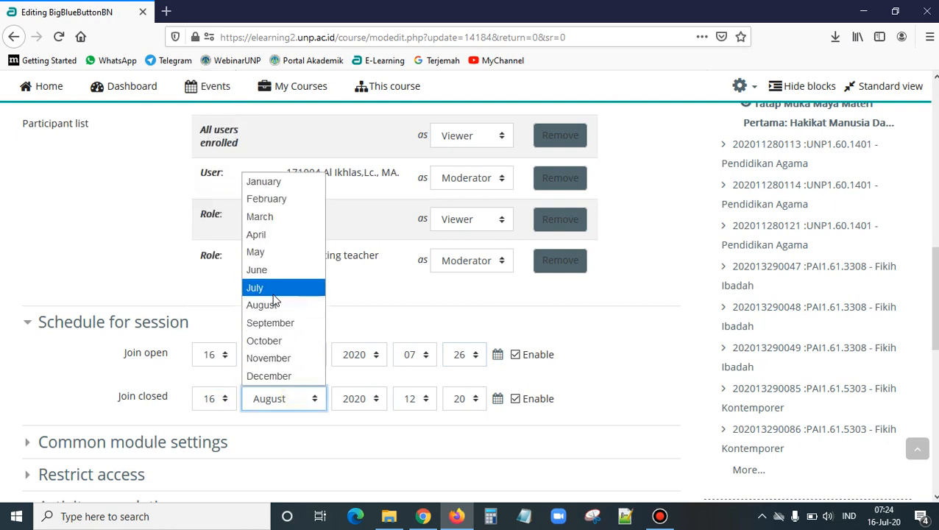
{"action": "left_click", "coordinate": [278, 295]}
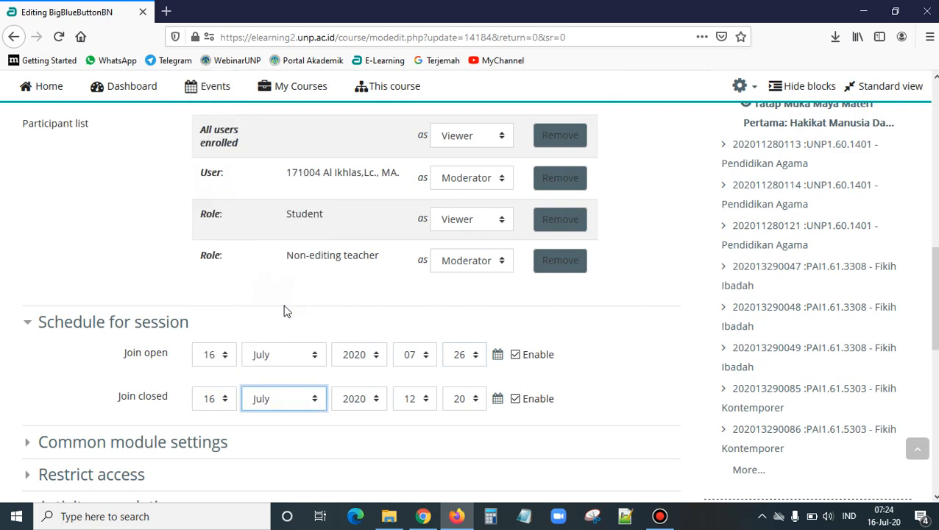
Set the meeting's Join closed time to 07:36
{"action": "left_click", "coordinate": [420, 402]}
{"action": "left_click", "coordinate": [414, 201]}
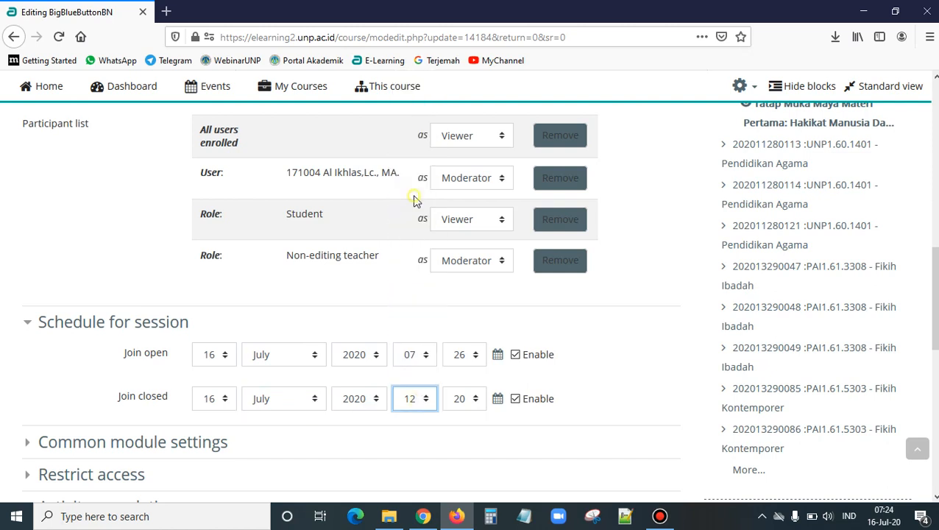
{"action": "left_click", "coordinate": [464, 403]}
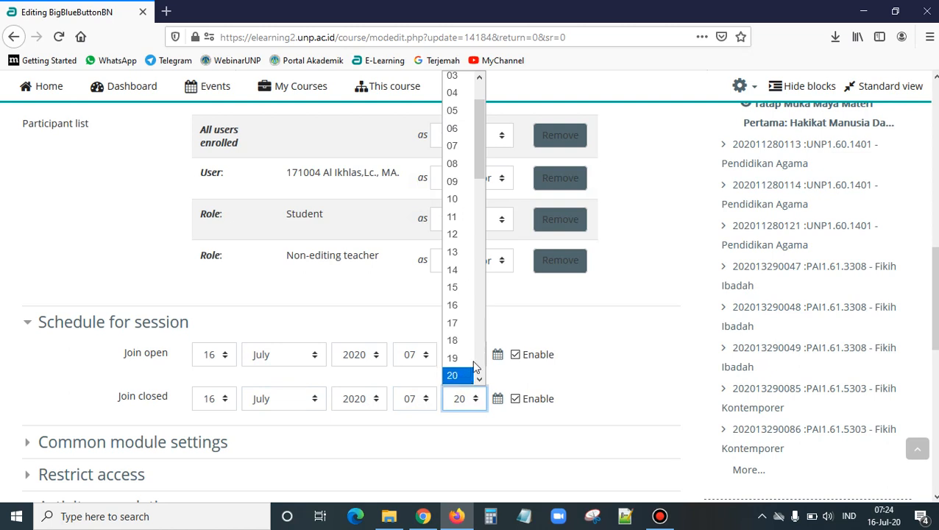
{"action": "scroll", "coordinate": [472, 378], "scroll_direction": "down", "scroll_amount": 3}
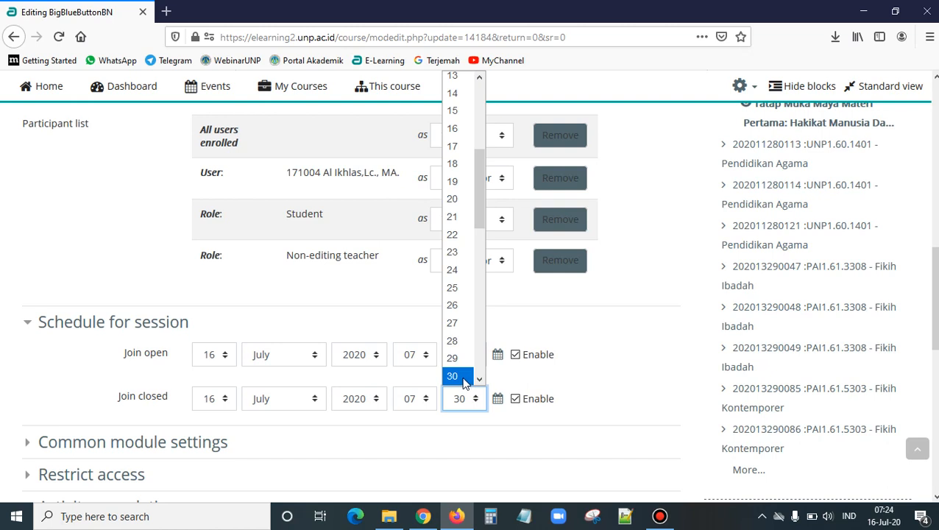
{"action": "scroll", "coordinate": [471, 375], "scroll_direction": "down", "scroll_amount": 2}
{"action": "left_click", "coordinate": [458, 378]}
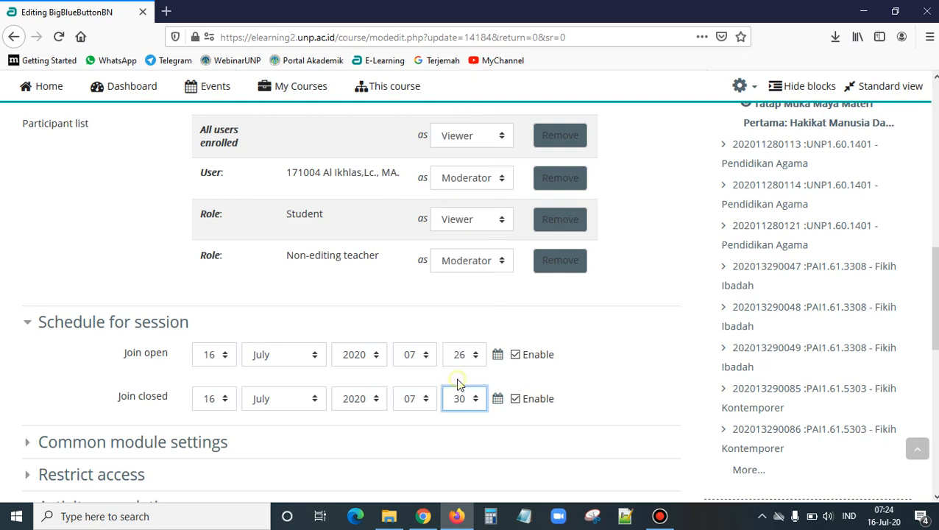
{"action": "left_click", "coordinate": [611, 365]}
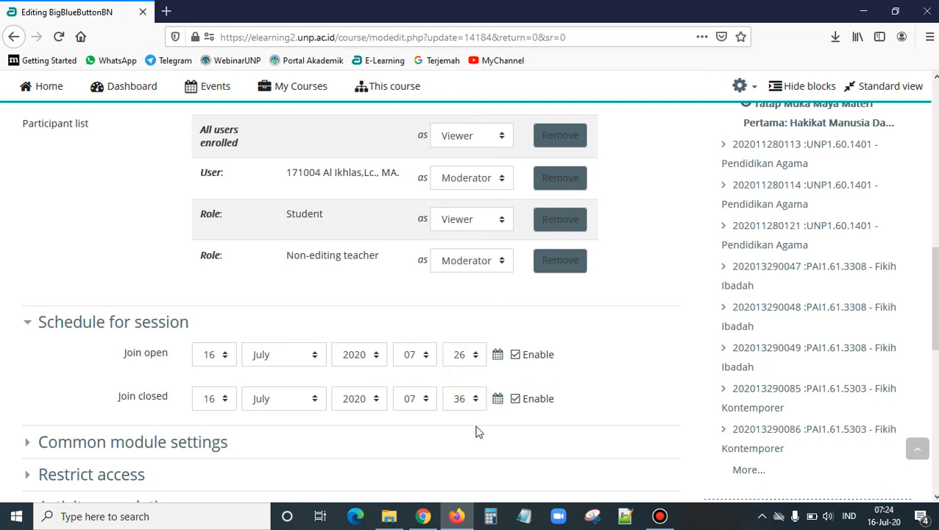
Save the meeting's new schedule, display the meeting page and check the opening and closing times
{"action": "scroll", "coordinate": [476, 431], "scroll_direction": "down", "scroll_amount": 2}
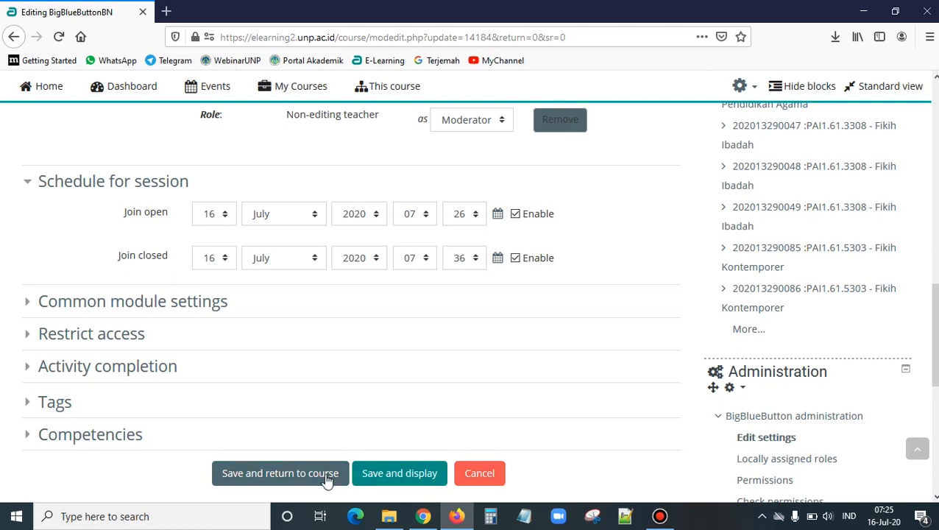
{"action": "left_click", "coordinate": [390, 480]}
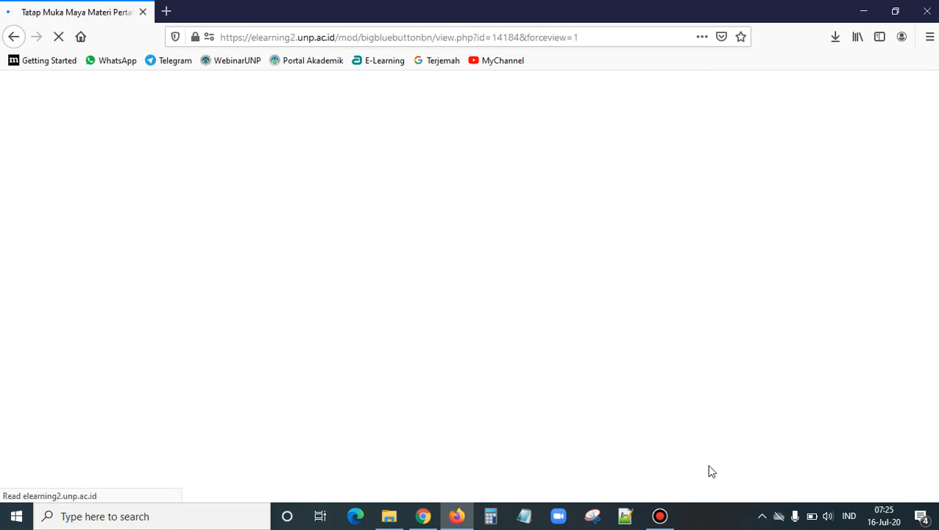
{"action": "scroll", "coordinate": [287, 449], "scroll_direction": "down", "scroll_amount": 3}
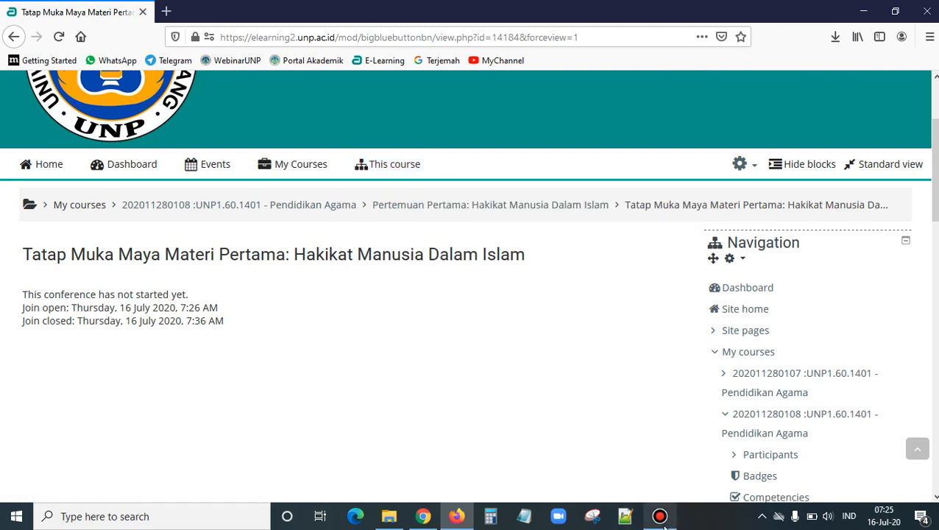
{"action": "mouse_move", "coordinate": [665, 528]}
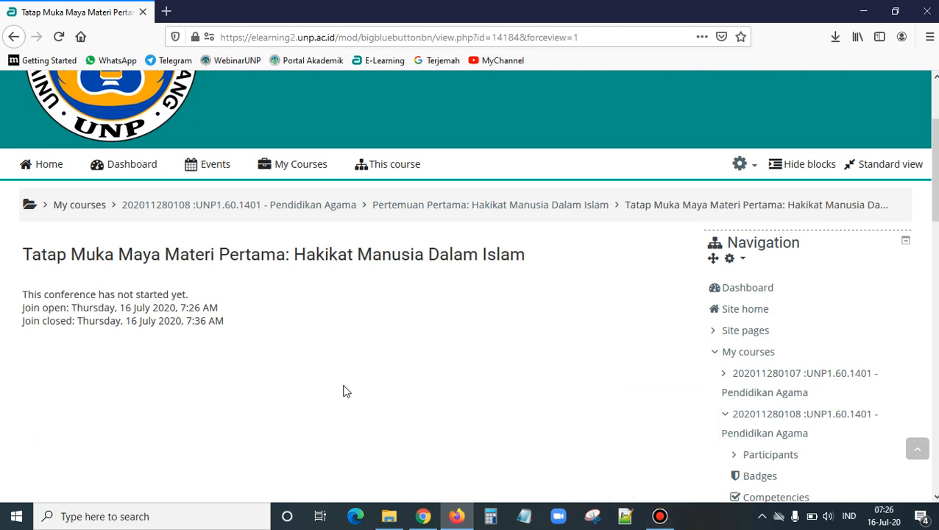
Reload the meeting page once the opening time arrives and check whether the session can be joined
{"action": "scroll", "coordinate": [218, 239], "scroll_direction": "up", "scroll_amount": 3}
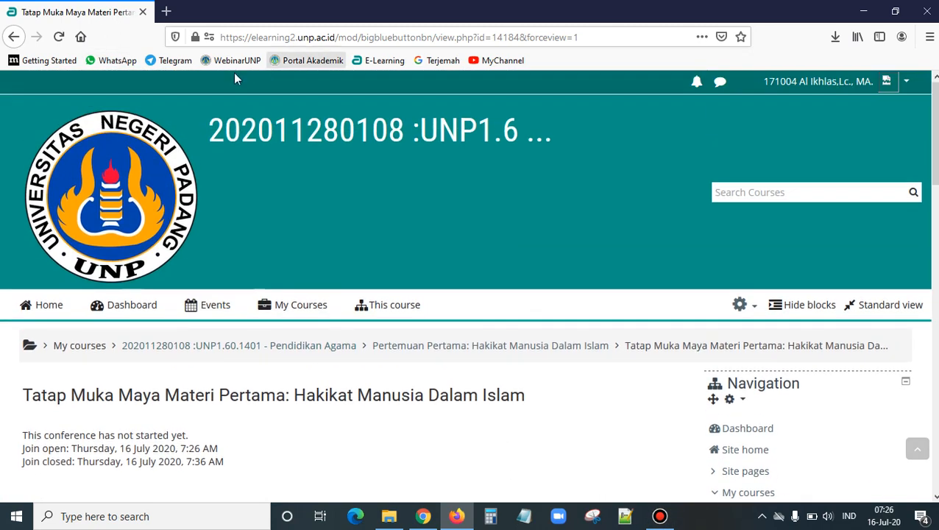
{"action": "left_click", "coordinate": [58, 36]}
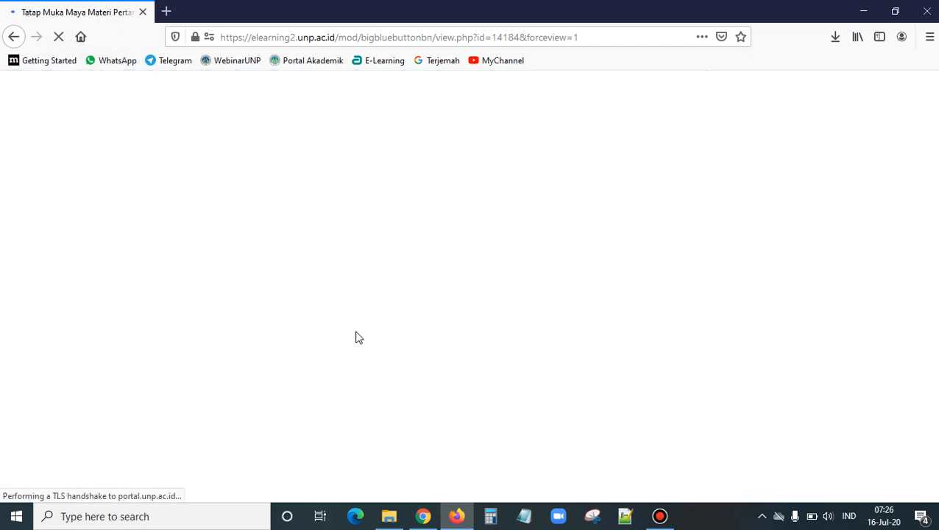
{"action": "left_click", "coordinate": [301, 310]}
{"action": "scroll", "coordinate": [219, 349], "scroll_direction": "down", "scroll_amount": 5}
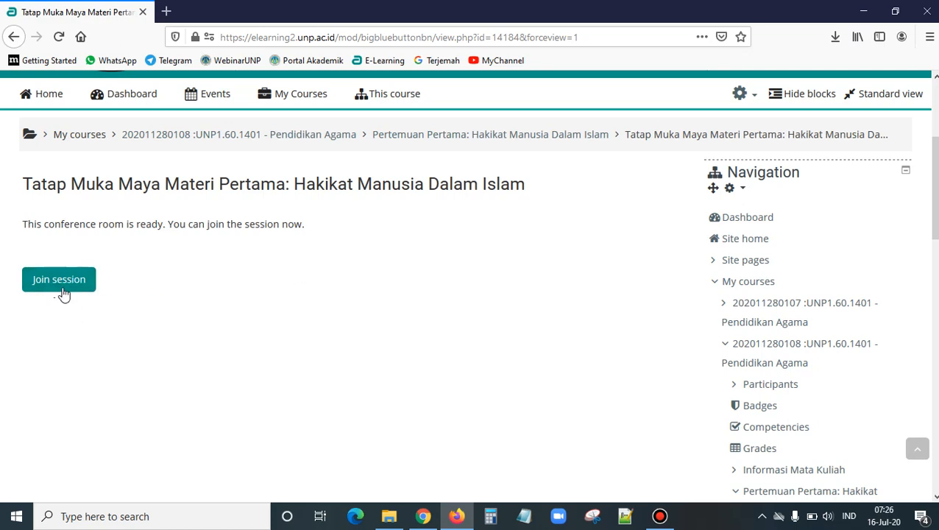
Switch to the Student role and check how the open meeting page looks to a student
{"action": "scroll", "coordinate": [872, 237], "scroll_direction": "up", "scroll_amount": 3}
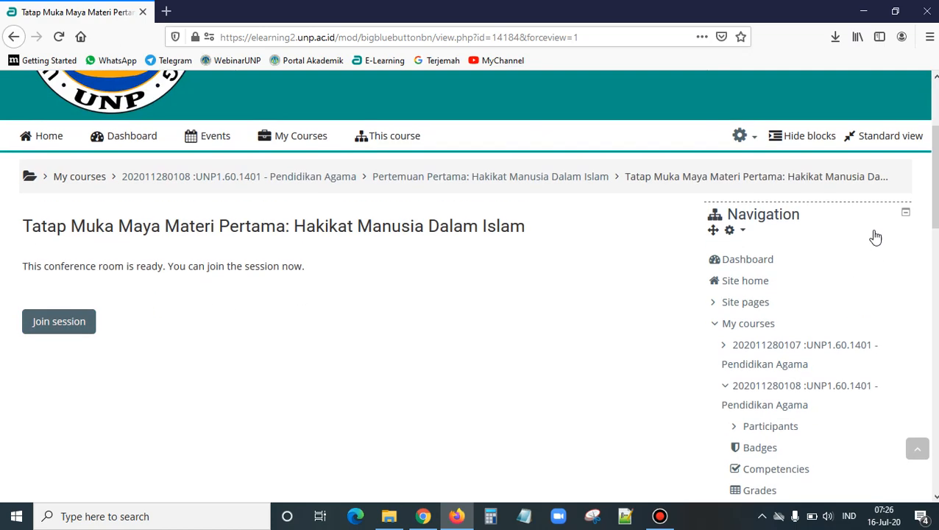
{"action": "left_click", "coordinate": [909, 87]}
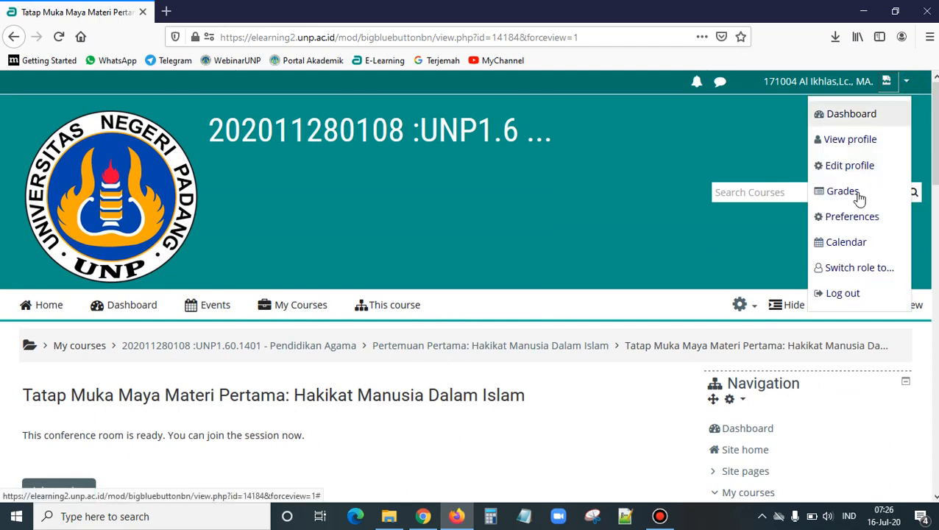
{"action": "left_click", "coordinate": [853, 268]}
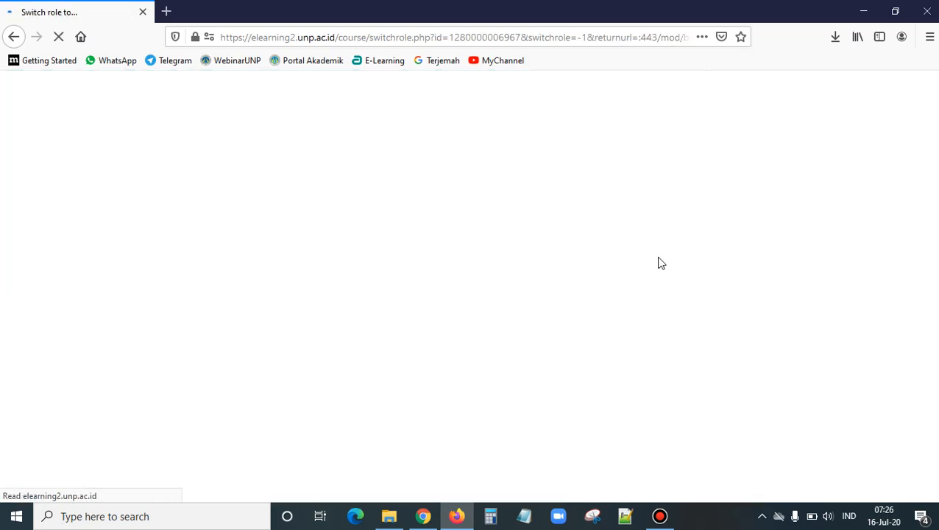
{"action": "scroll", "coordinate": [339, 291], "scroll_direction": "down", "scroll_amount": 3}
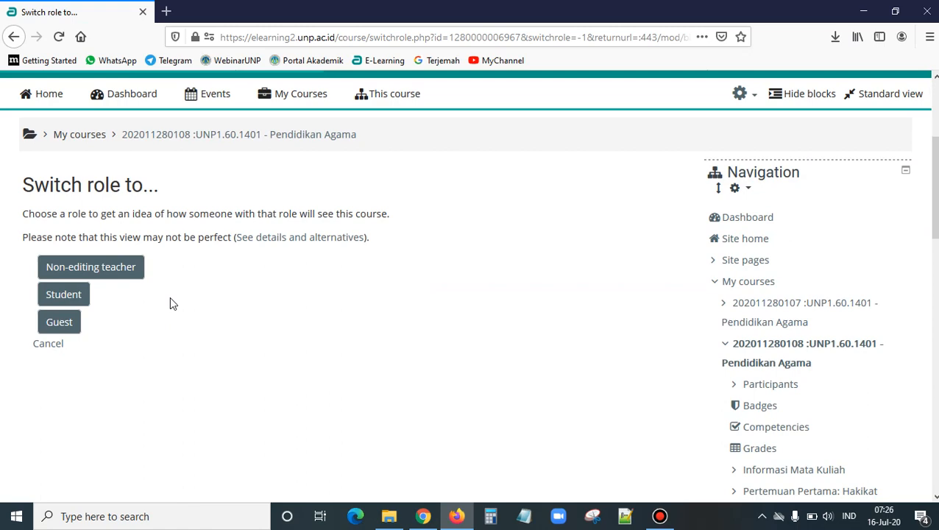
{"action": "left_click", "coordinate": [73, 298]}
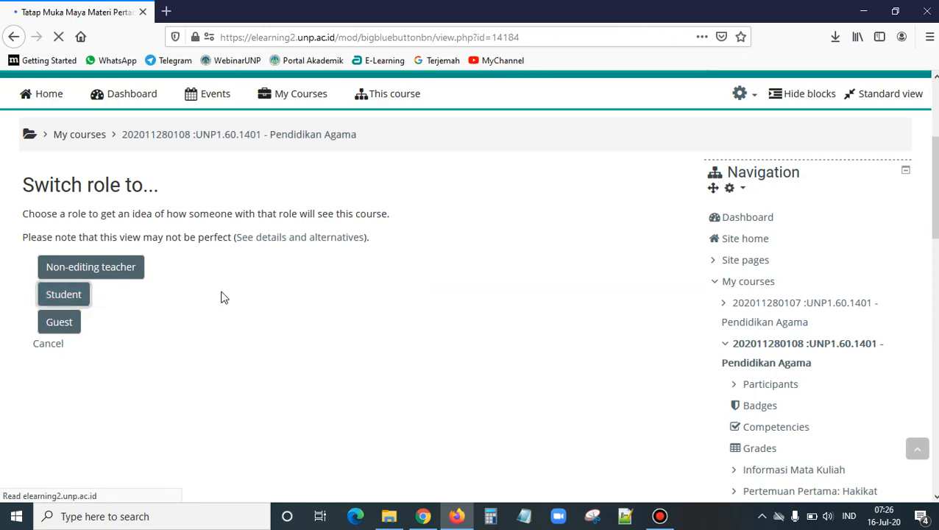
{"action": "scroll", "coordinate": [218, 291], "scroll_direction": "down", "scroll_amount": 3}
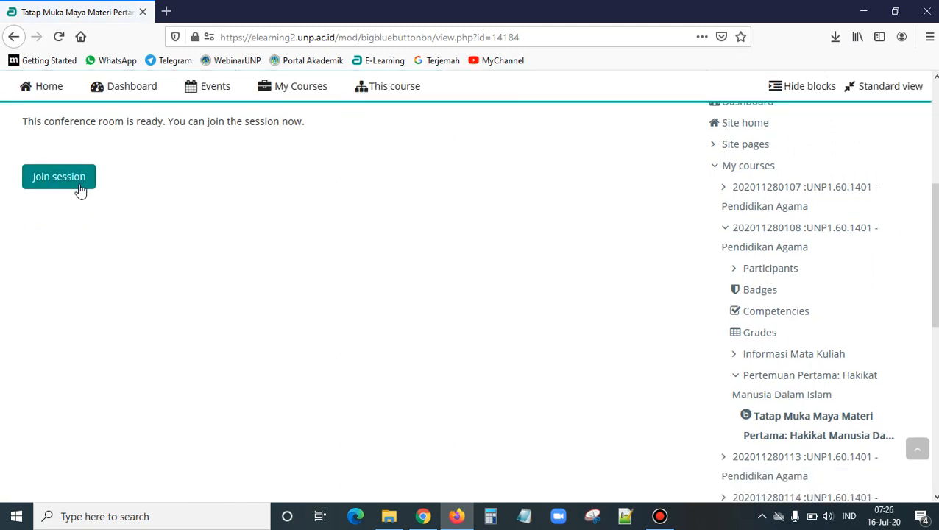
{"action": "scroll", "coordinate": [106, 249], "scroll_direction": "up", "scroll_amount": 2}
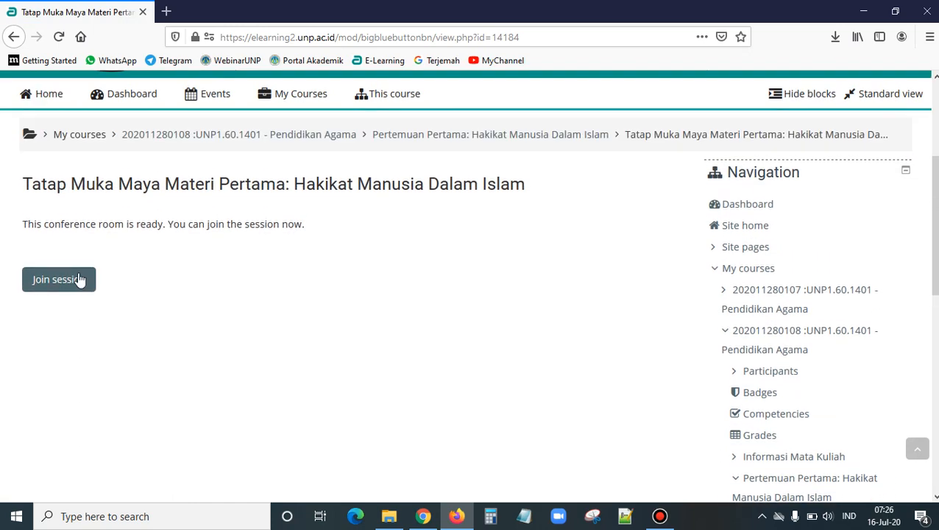
Join the session in the Student role with microphone audio, allow microphone access and confirm the echo test
{"action": "left_click", "coordinate": [80, 279]}
{"action": "left_click", "coordinate": [68, 292]}
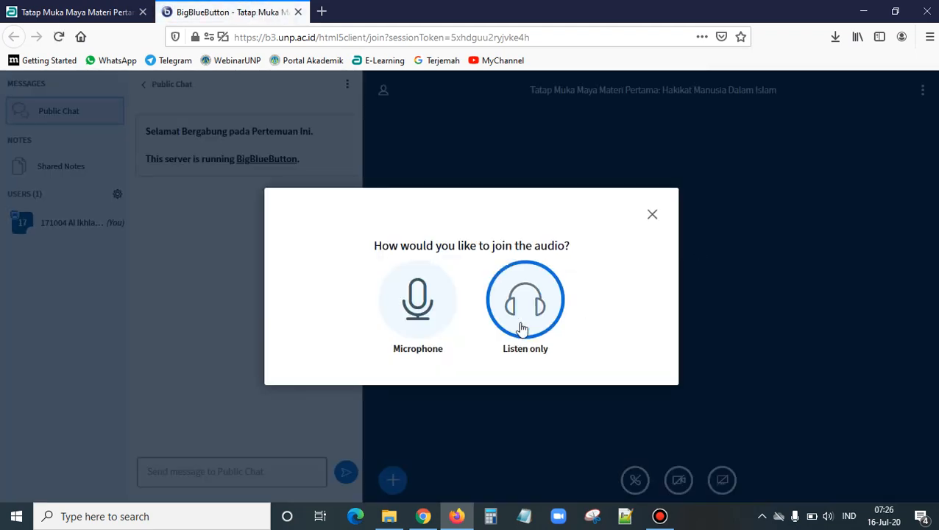
{"action": "left_click", "coordinate": [429, 296]}
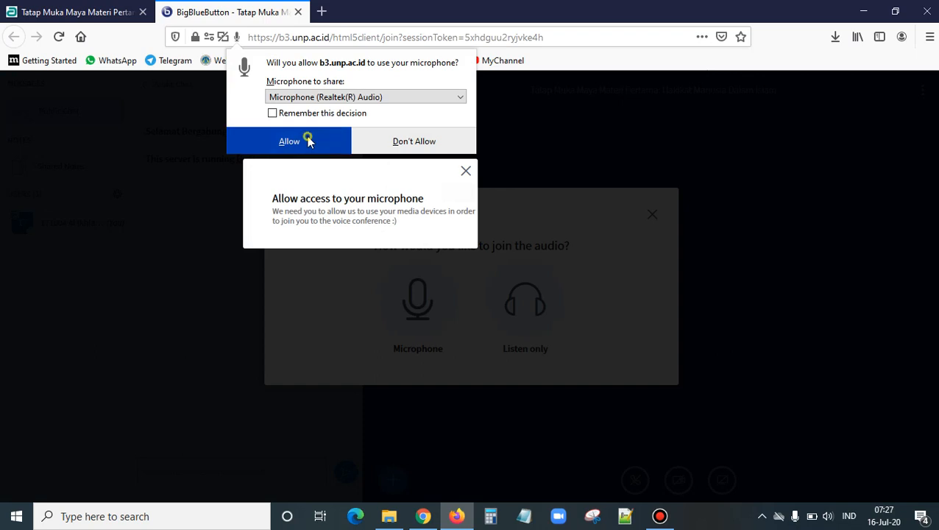
{"action": "left_click", "coordinate": [307, 139]}
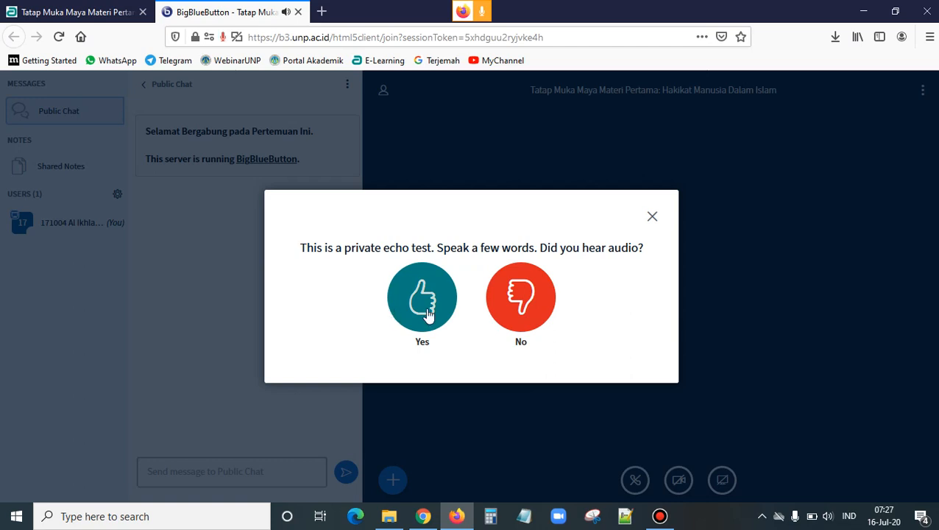
{"action": "left_click", "coordinate": [426, 307]}
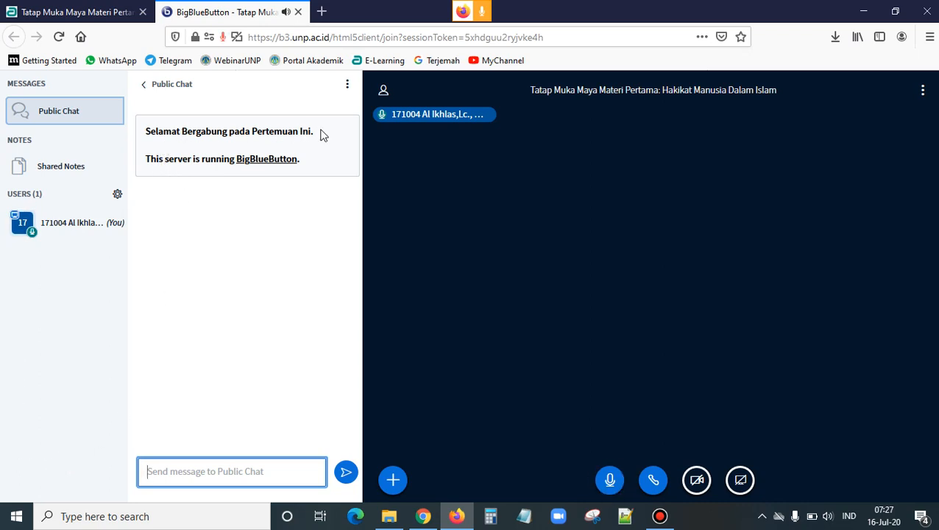
Close the meeting room's browser tab and return from the Student role to the normal role
{"action": "left_click", "coordinate": [298, 13]}
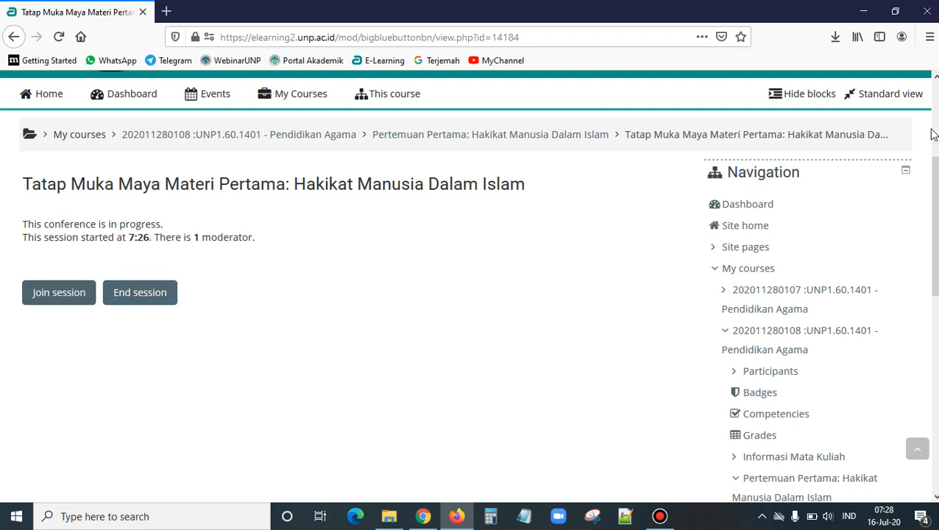
{"action": "scroll", "coordinate": [353, 181], "scroll_direction": "up", "scroll_amount": 3}
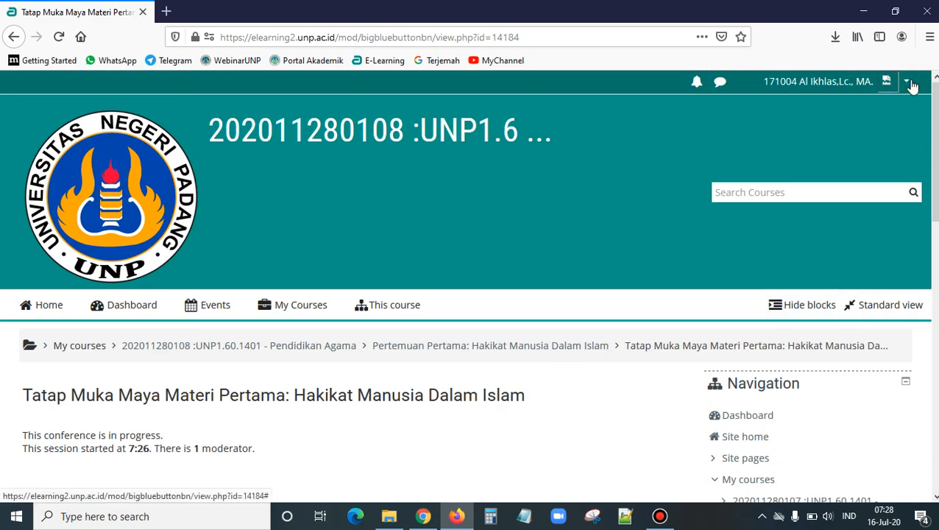
{"action": "left_click", "coordinate": [909, 83]}
{"action": "left_click", "coordinate": [837, 271]}
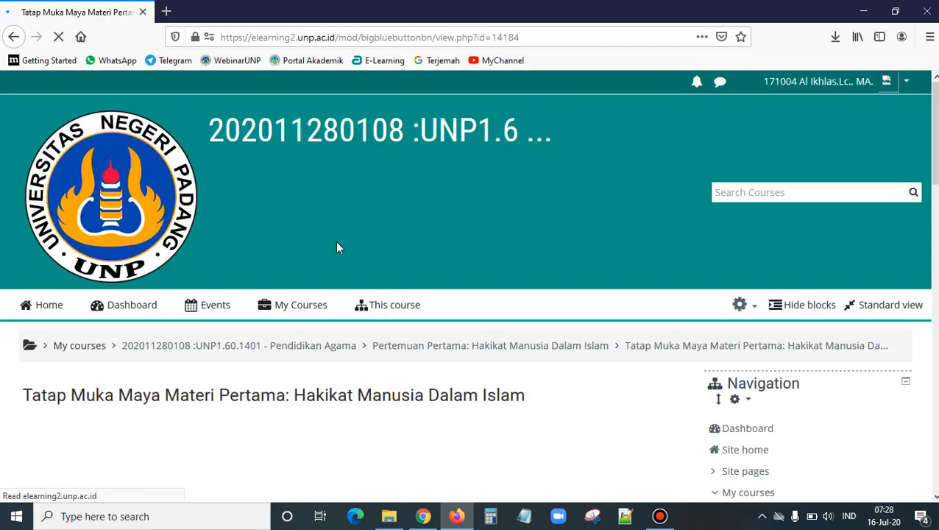
Join the session in the normal role with microphone access and a confirmed echo test, and close the meeting room's browser tab
{"action": "scroll", "coordinate": [338, 243], "scroll_direction": "down", "scroll_amount": 3}
{"action": "left_click", "coordinate": [73, 294]}
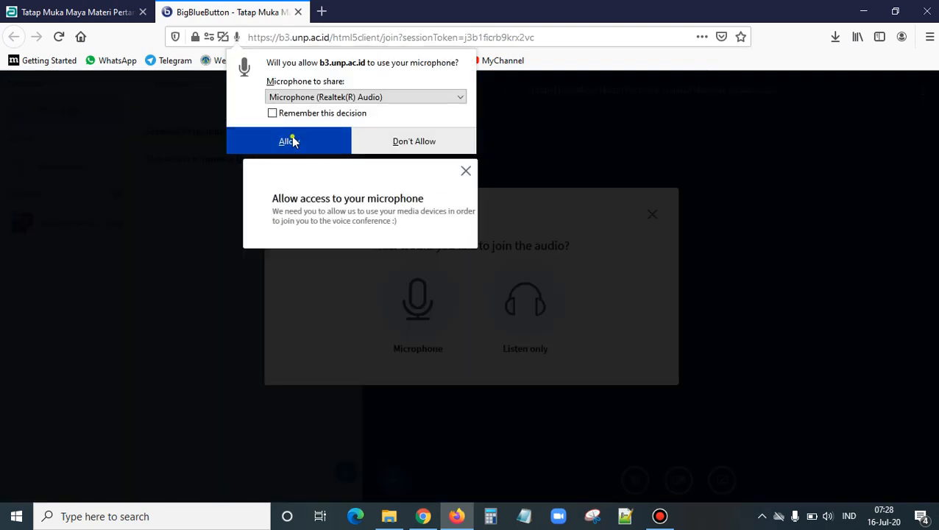
{"action": "left_click", "coordinate": [293, 142]}
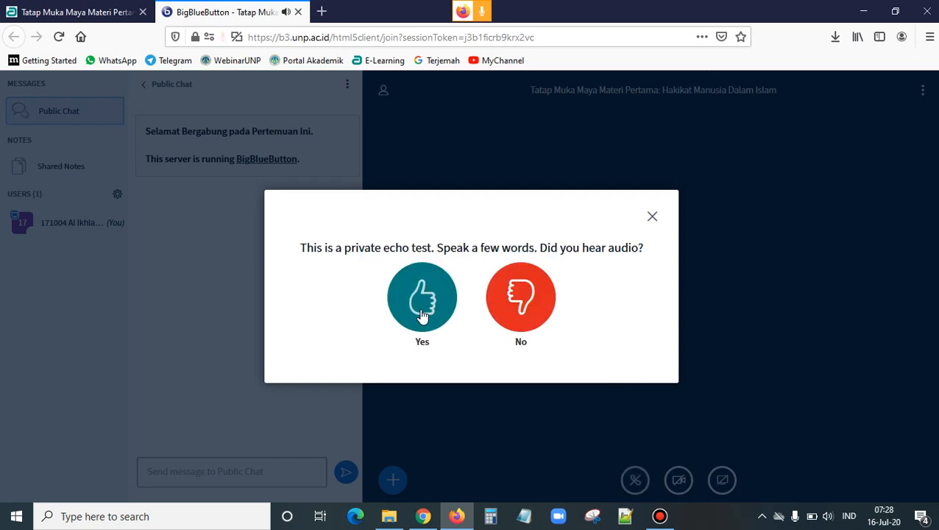
{"action": "left_click", "coordinate": [422, 315]}
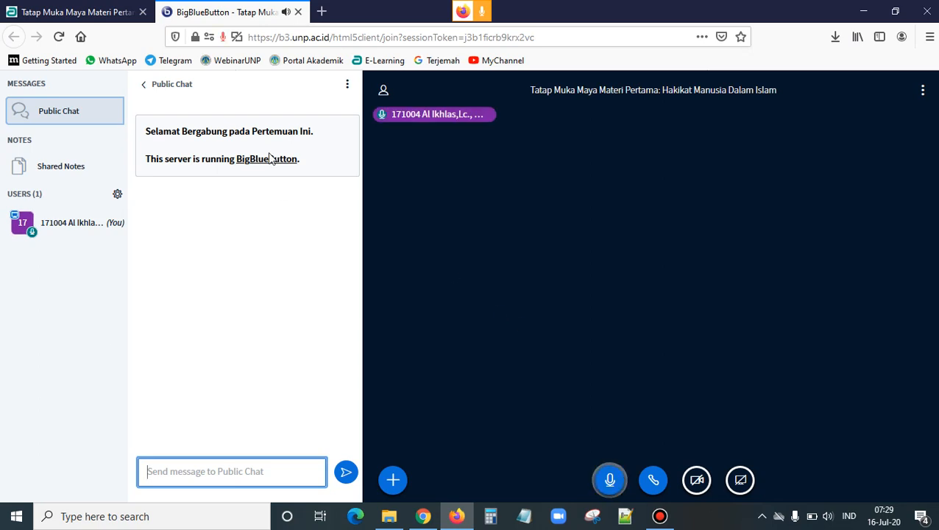
{"action": "left_click", "coordinate": [299, 13]}
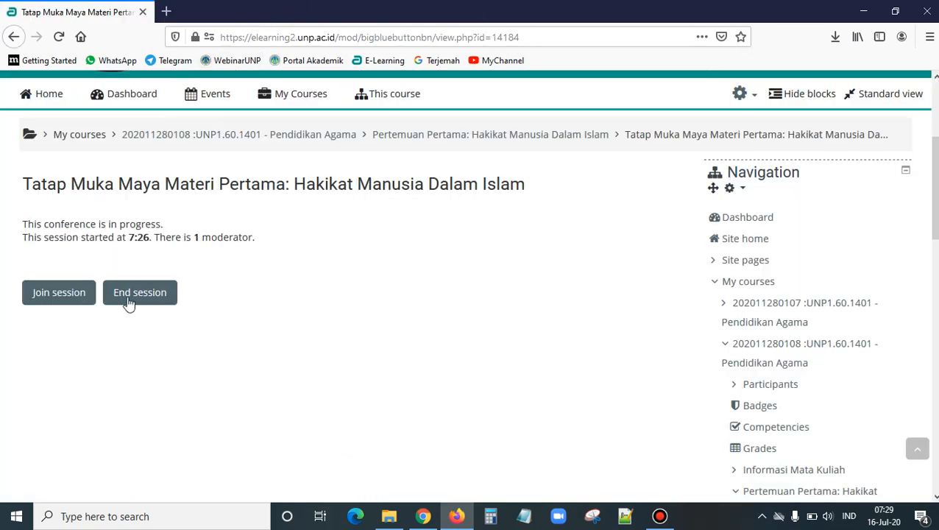